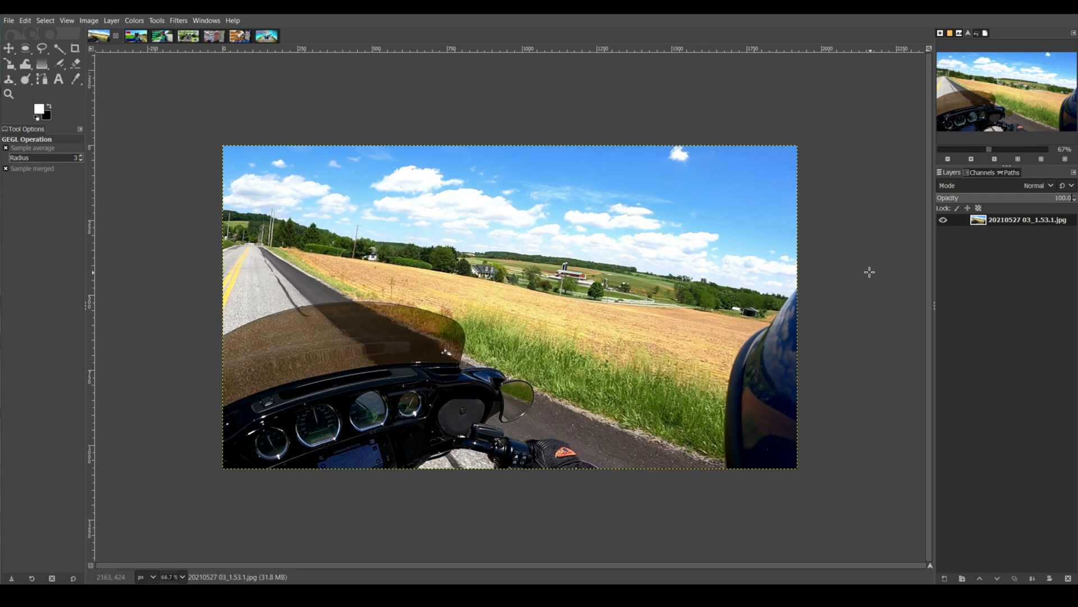
- Duplicate the photo layer, try Overlay, undo it, then blend the copy in Screen mode
right_click(1002, 223)
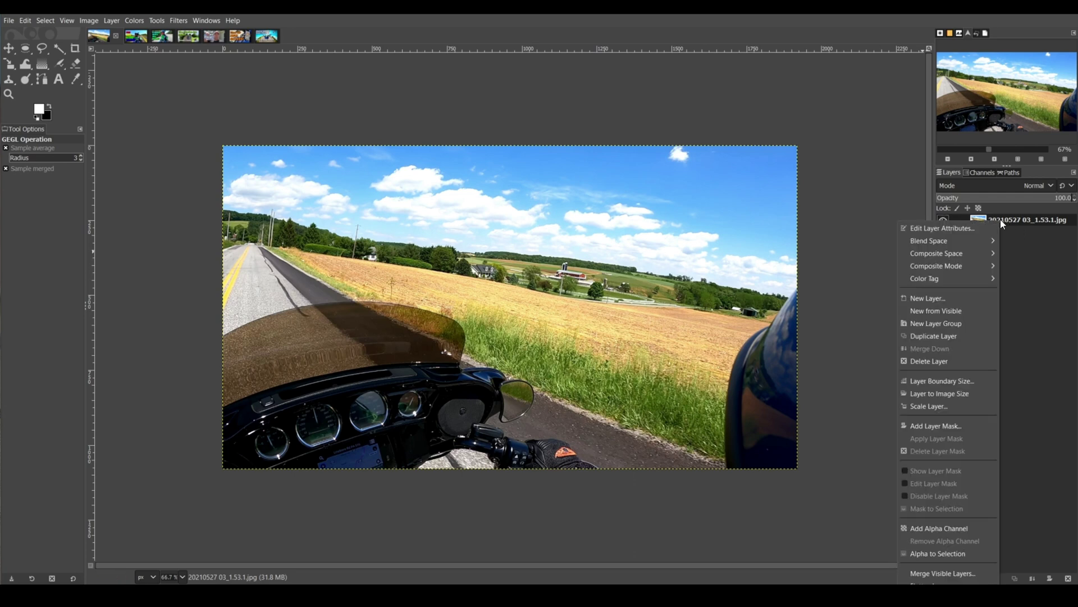
click(944, 339)
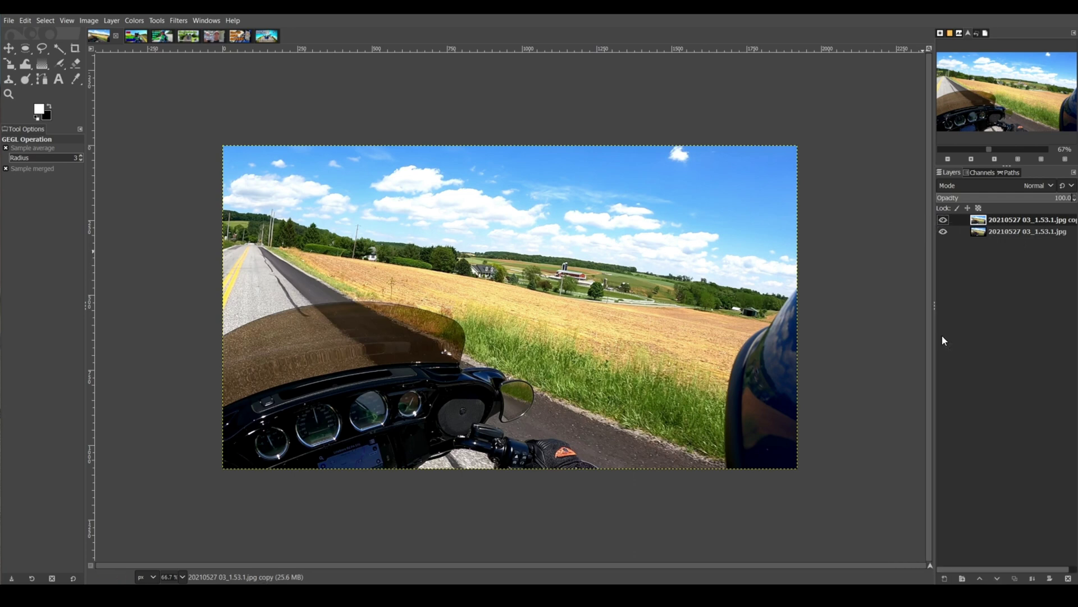
click(1036, 185)
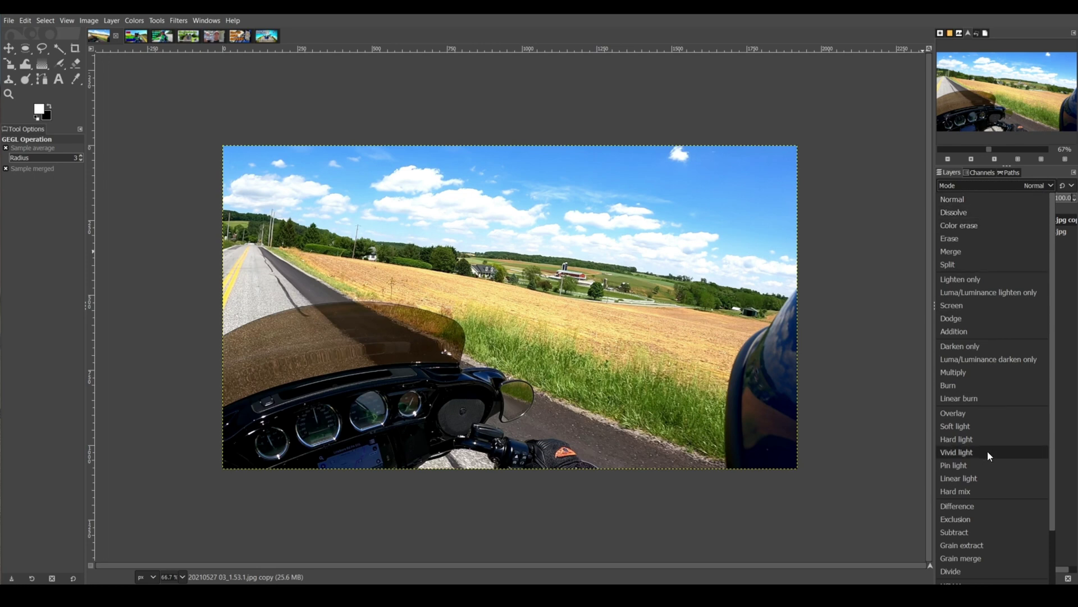
click(1029, 185)
click(1037, 185)
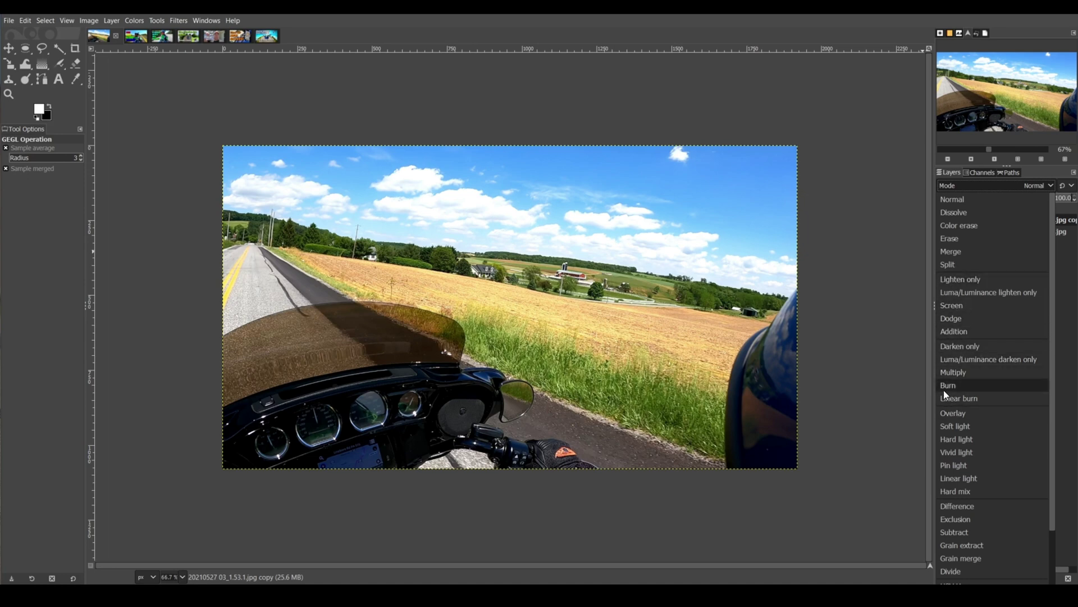
click(953, 413)
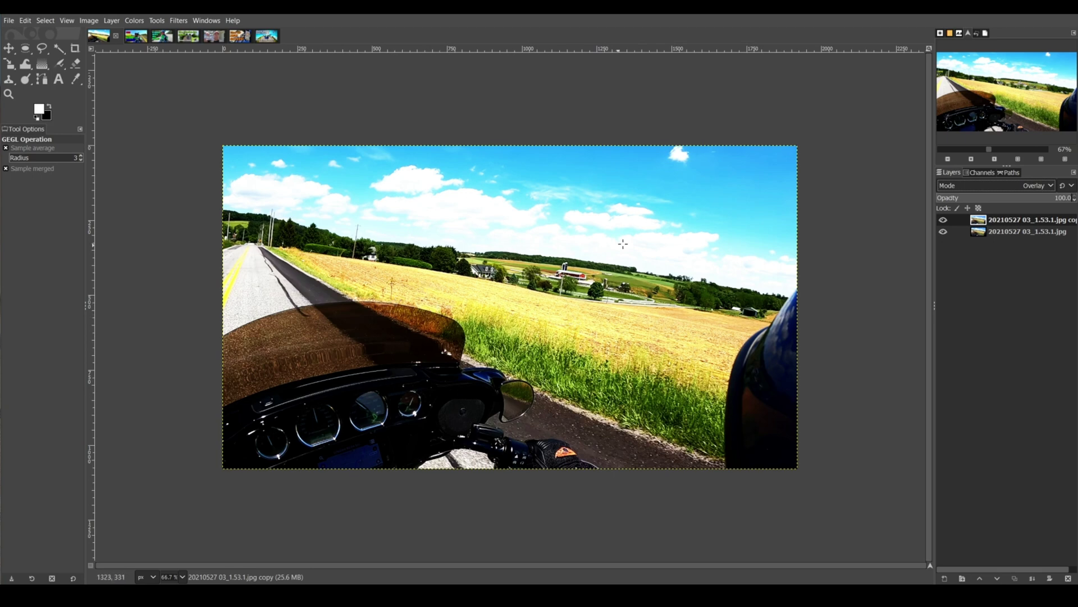
key(ctrl+z)
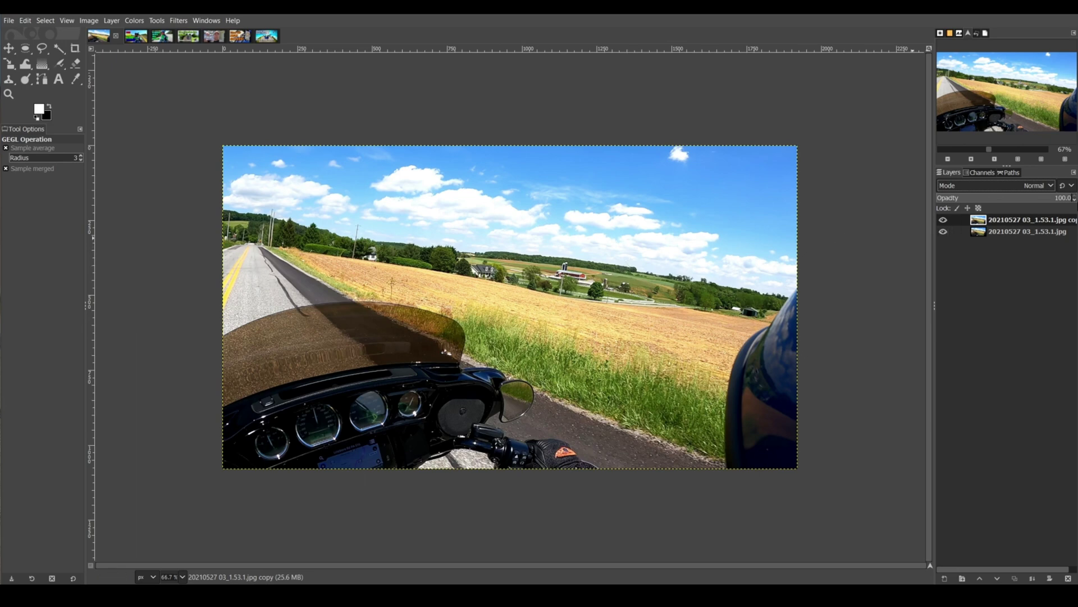
click(1034, 185)
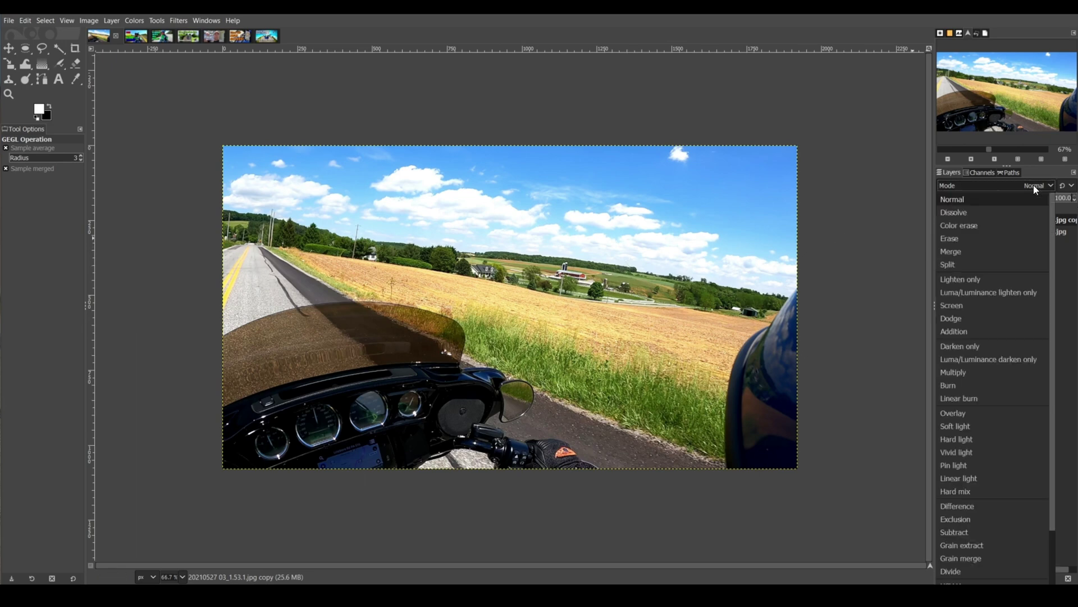
click(972, 306)
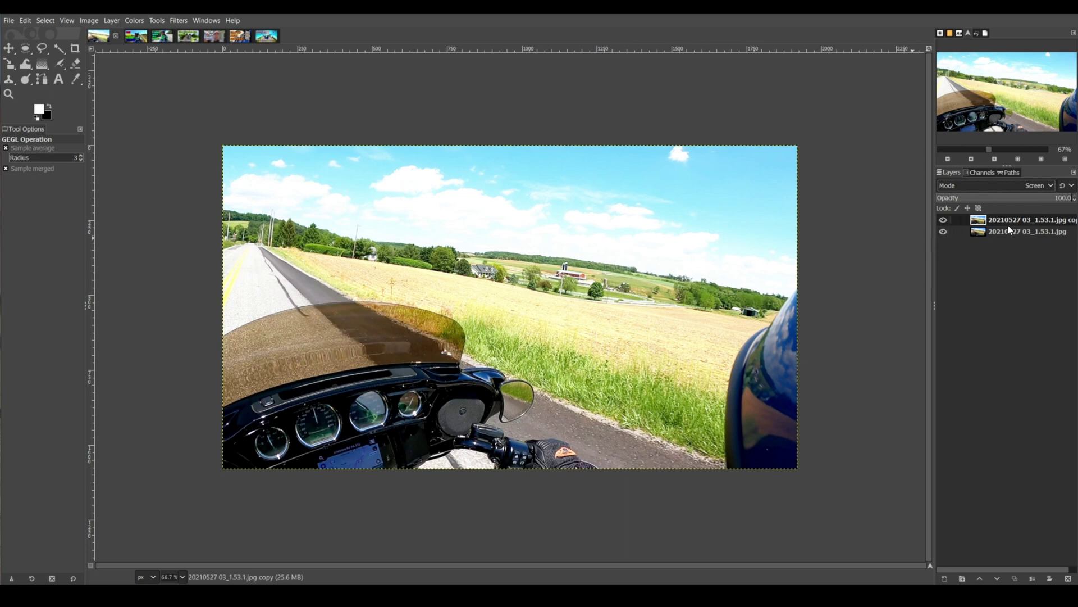
- Outline the windshield, dashboard and mirror with a freehand selection
click(40, 53)
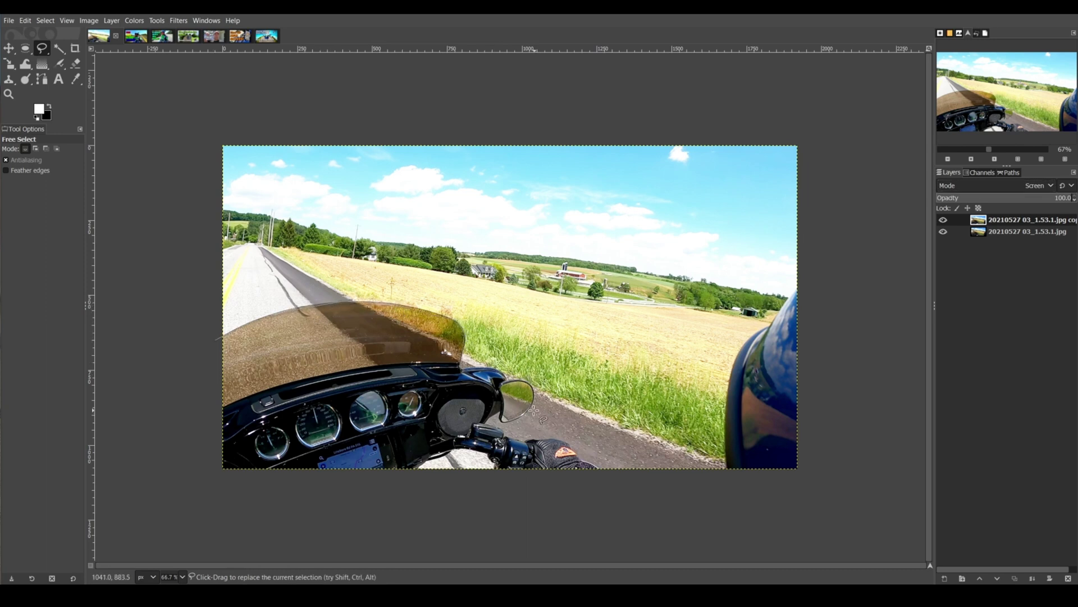
click(604, 473)
click(725, 475)
click(725, 410)
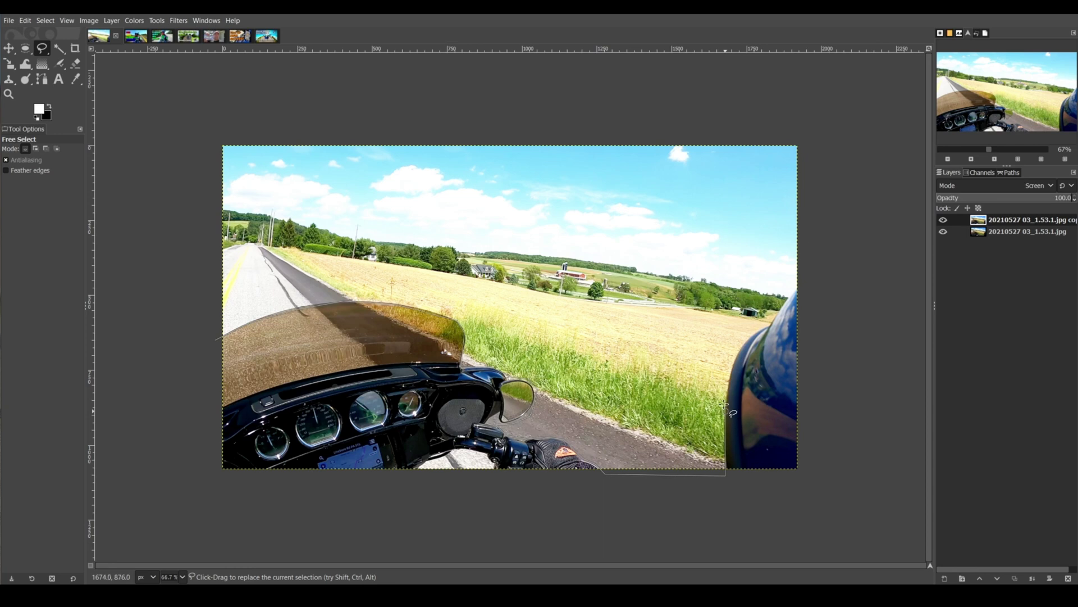
click(735, 360)
click(805, 283)
click(803, 487)
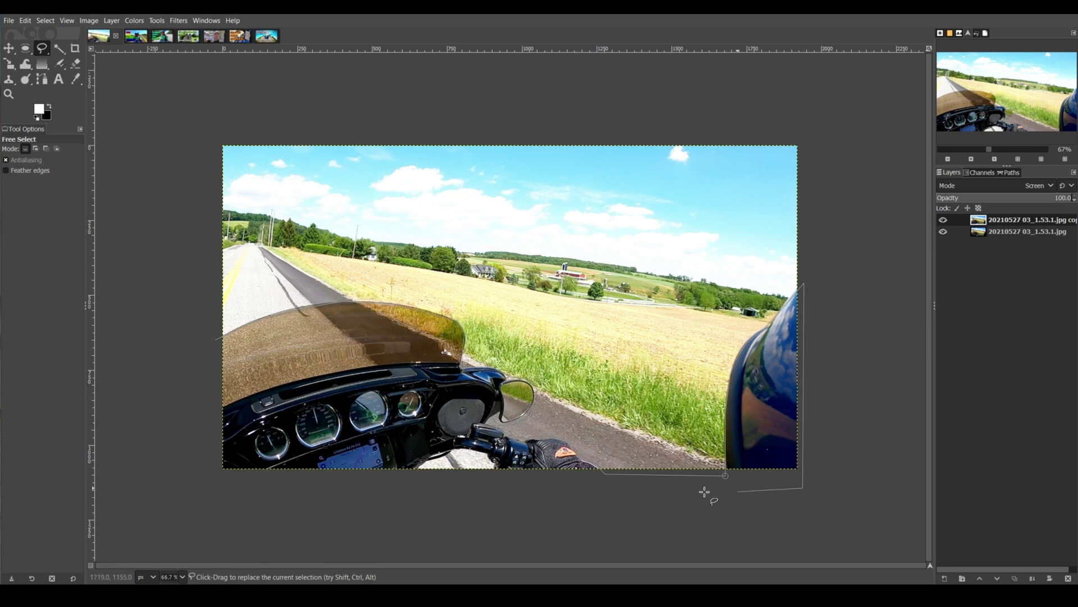
click(206, 482)
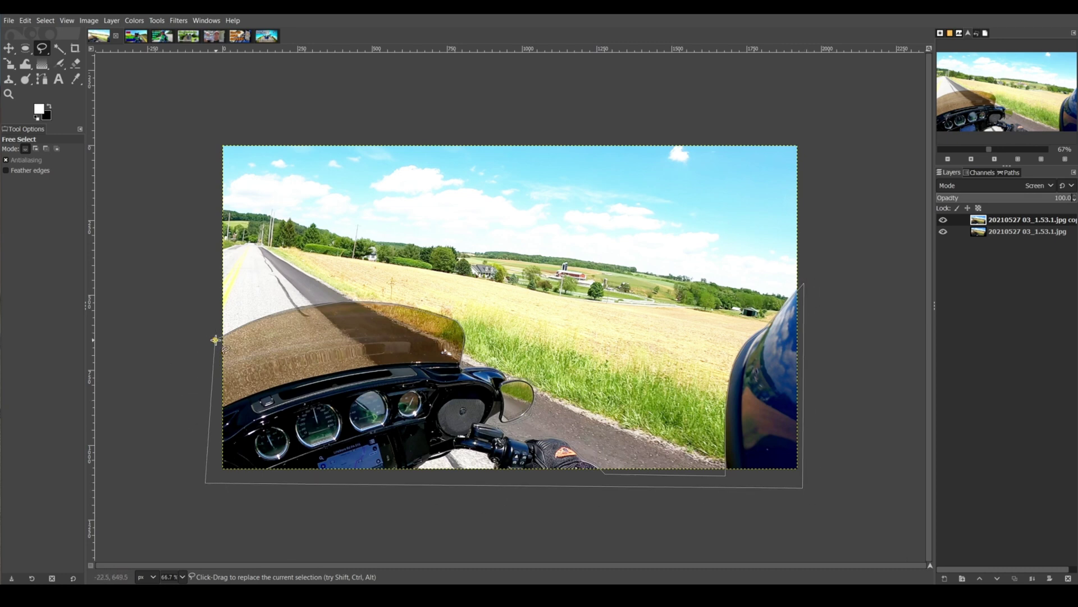
click(215, 339)
key(Return)
- Feather the selection 25 px, invert it, delete outside, deselect, then undo to restore it
click(43, 21)
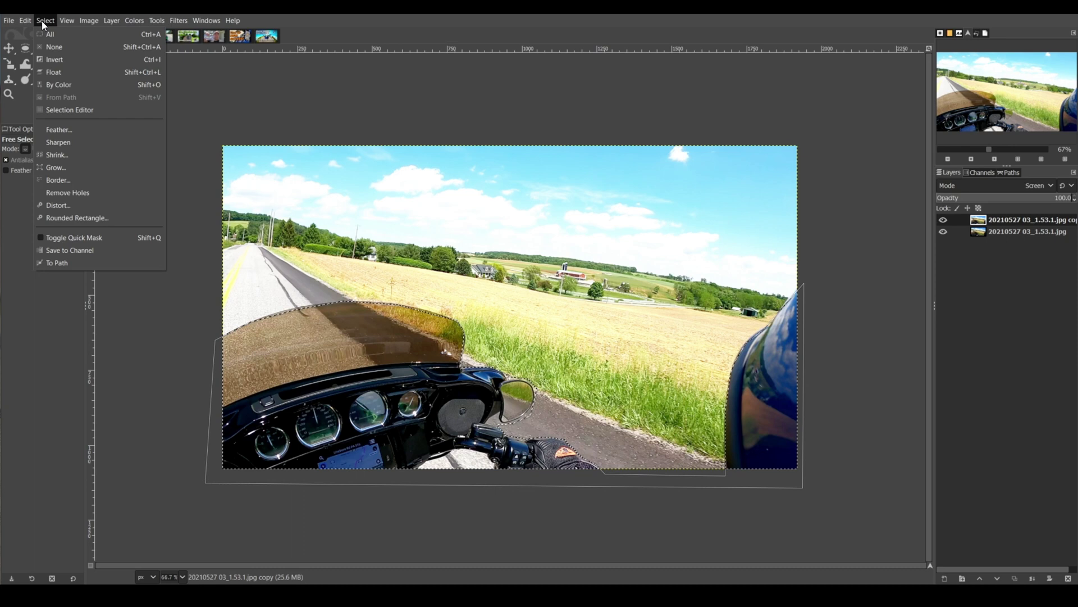
click(58, 130)
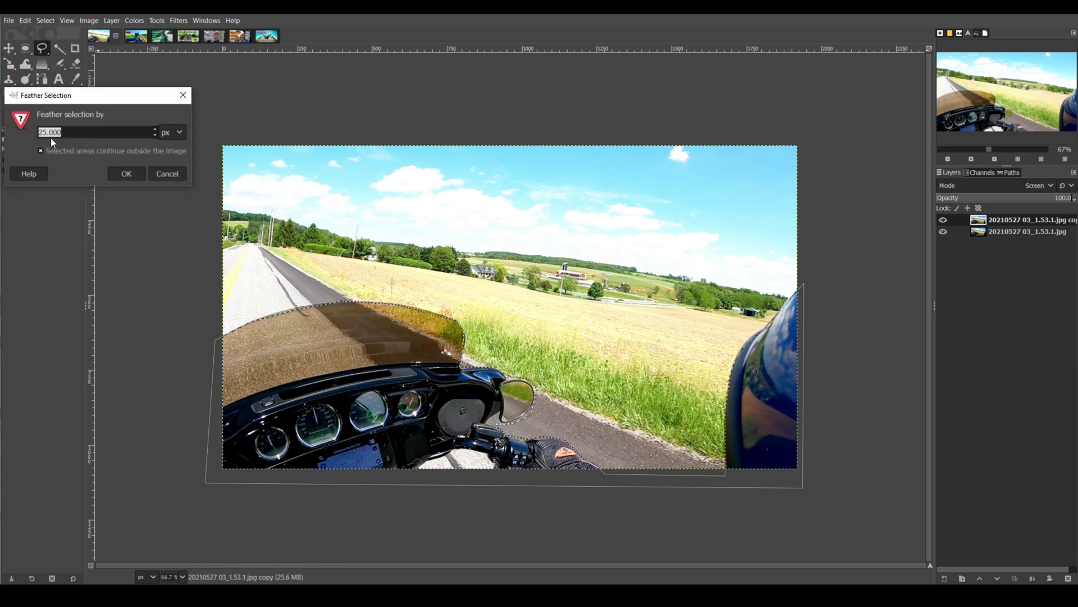
click(126, 173)
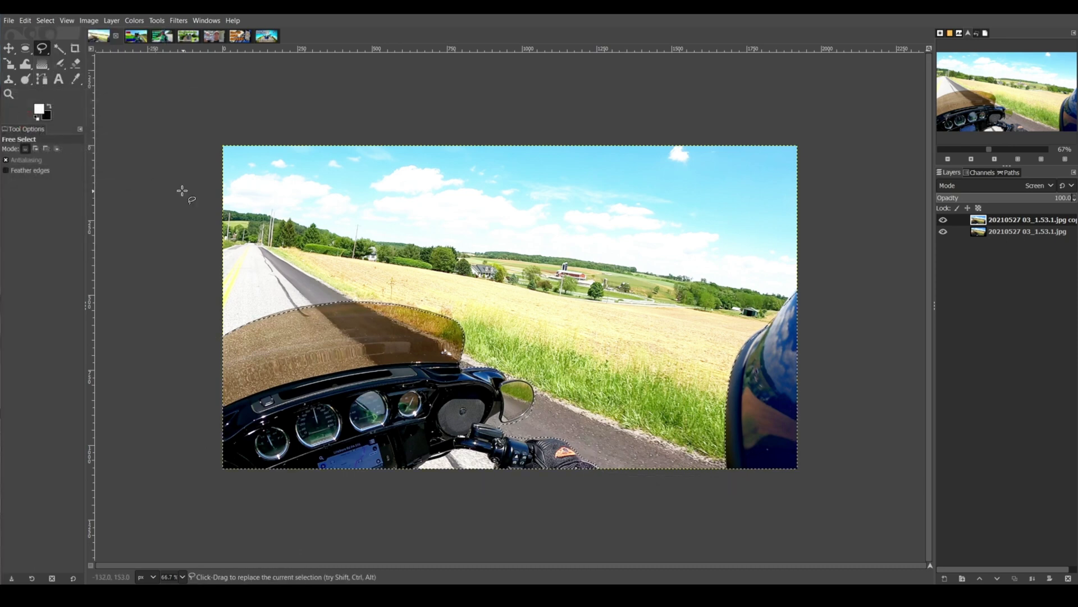
click(44, 20)
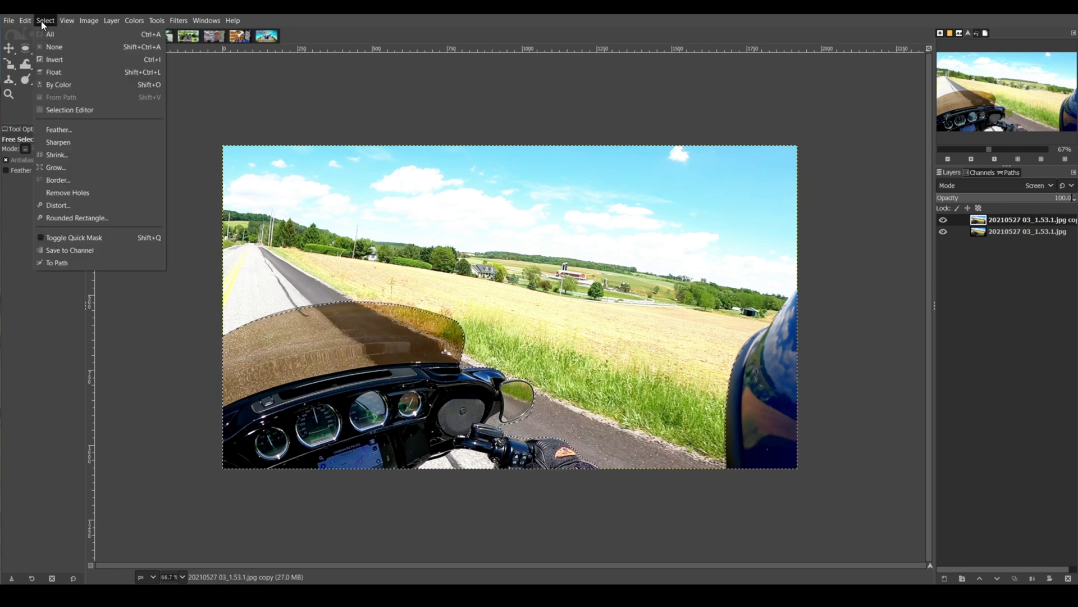
click(56, 59)
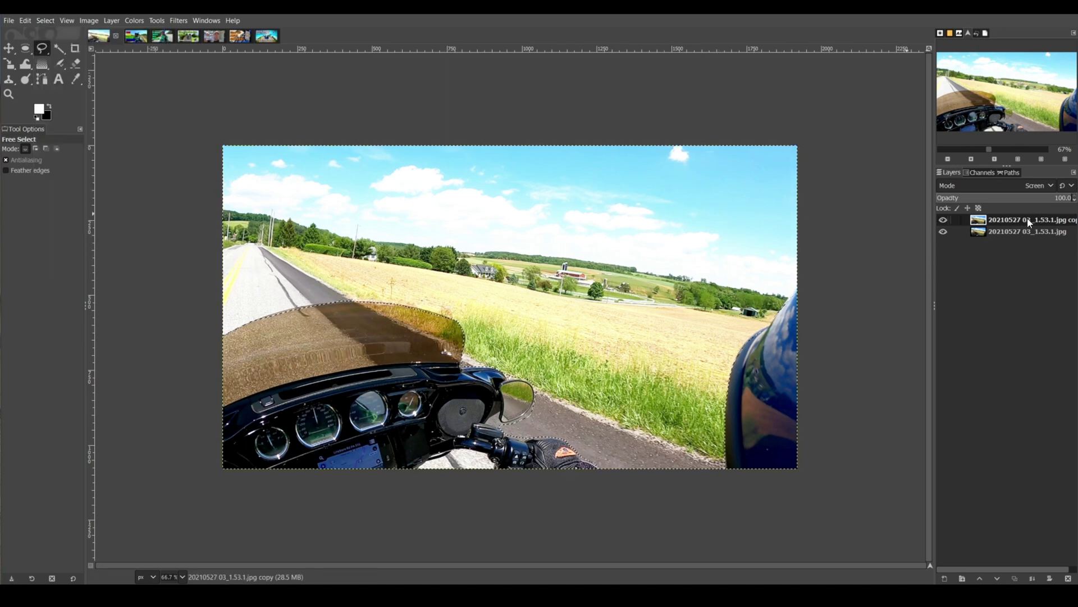
key(Delete)
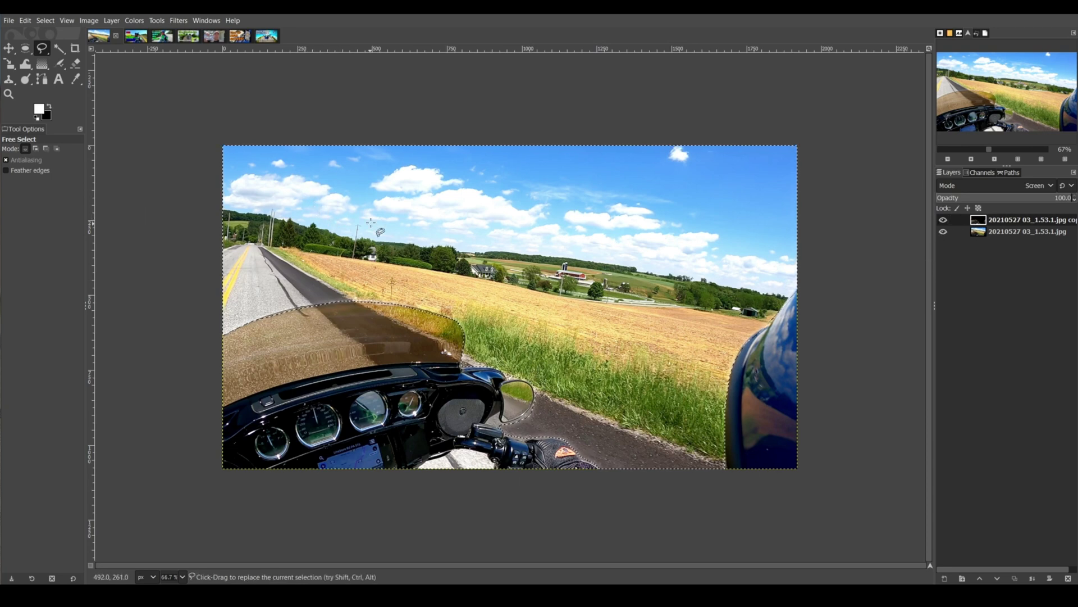
click(52, 21)
click(52, 51)
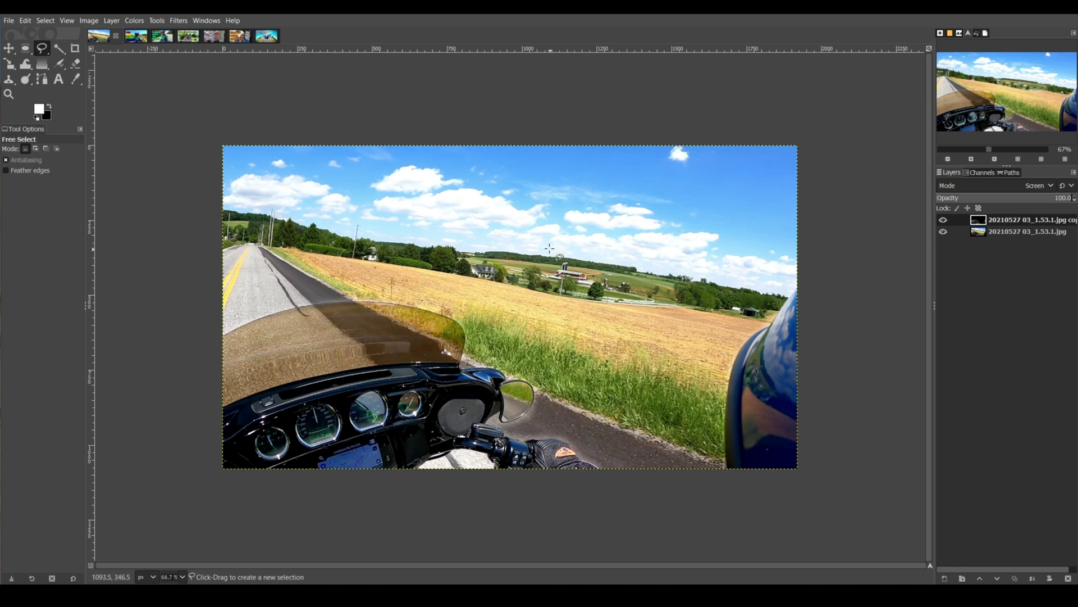
key(ctrl+z)
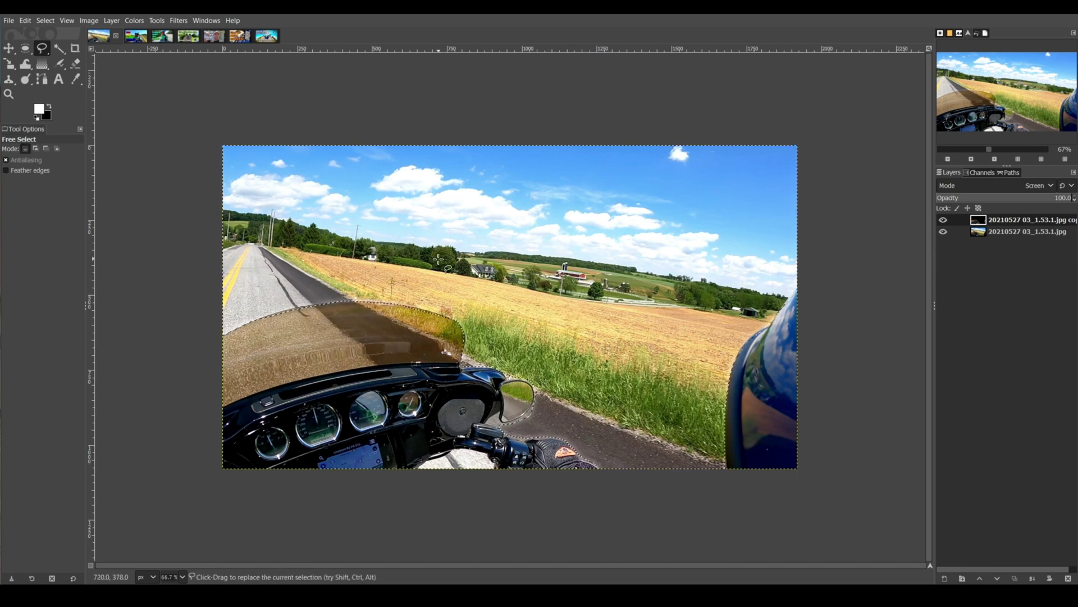
- Duplicate the original photo layer again and delete the inverted selection area on it
right_click(1000, 231)
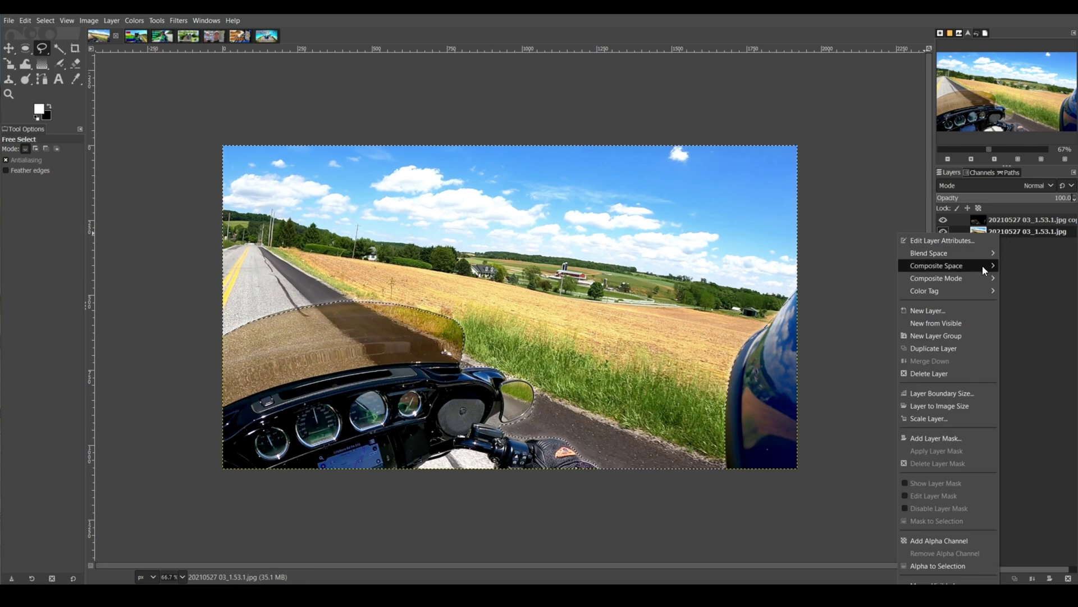
click(954, 347)
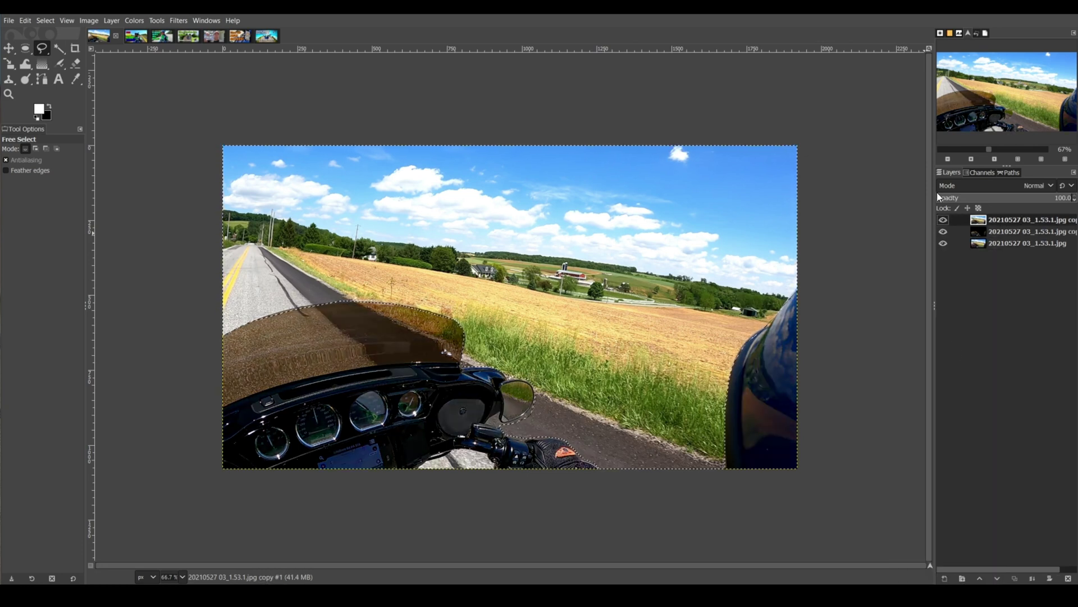
click(44, 20)
click(53, 60)
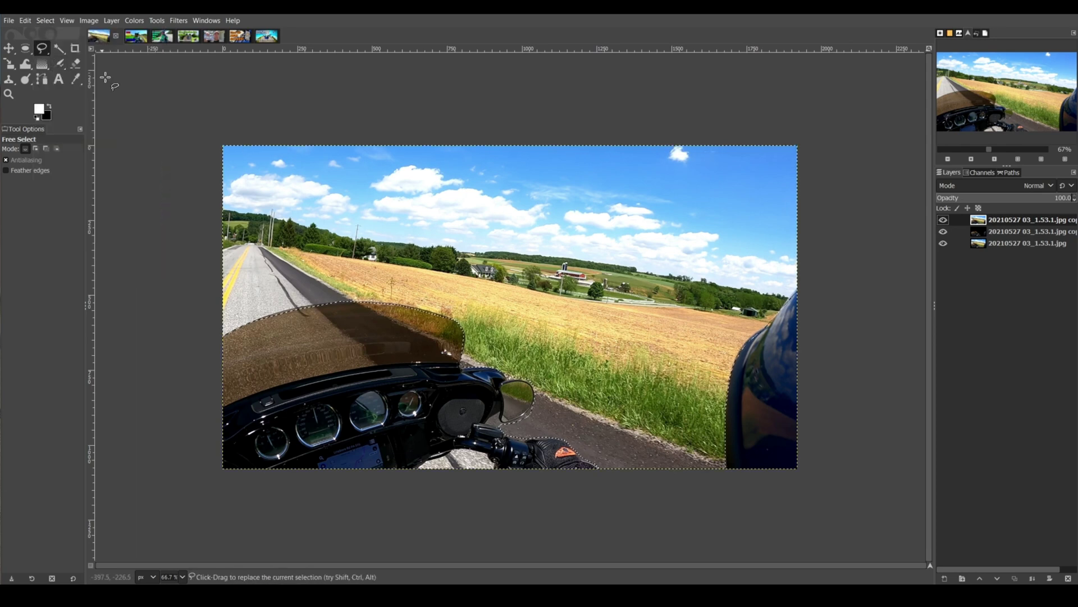
key(Delete)
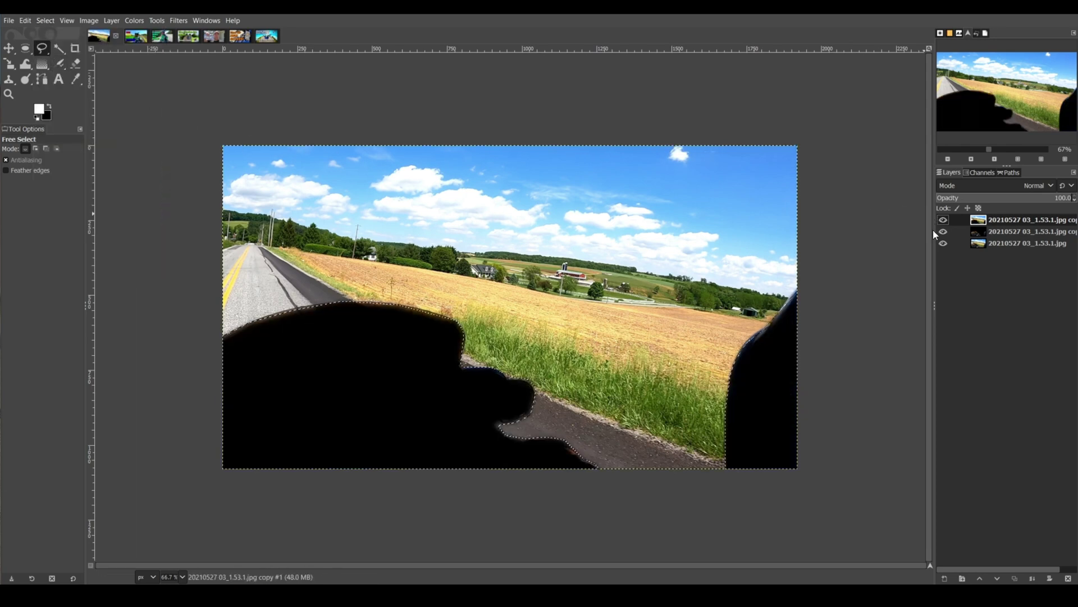
- Blend the new copy in Overlay mode at about 37.4% opacity
click(1038, 184)
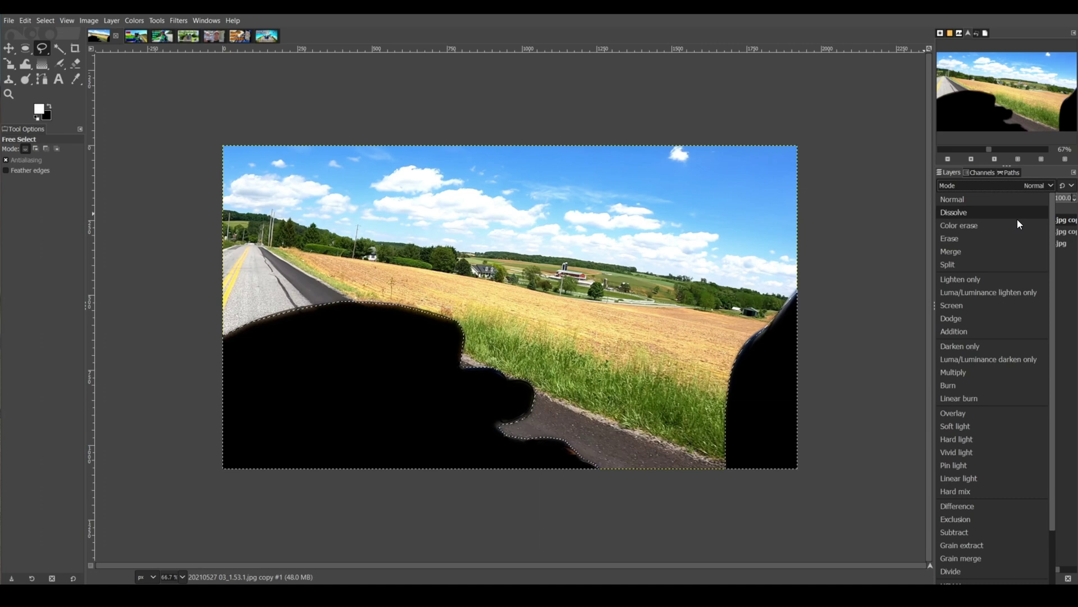
click(989, 303)
click(1027, 184)
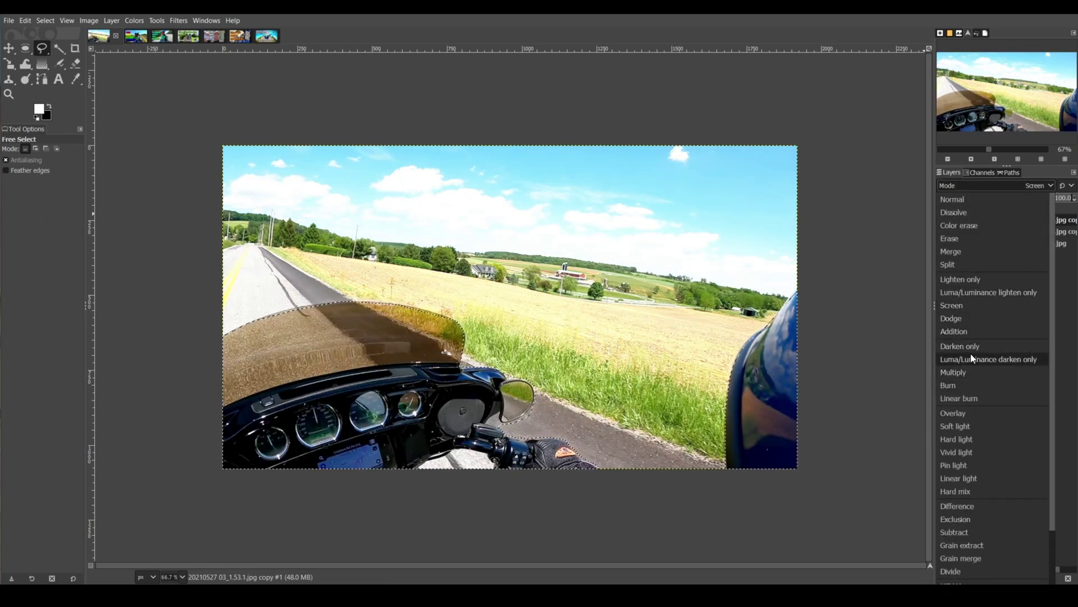
click(966, 413)
click(990, 203)
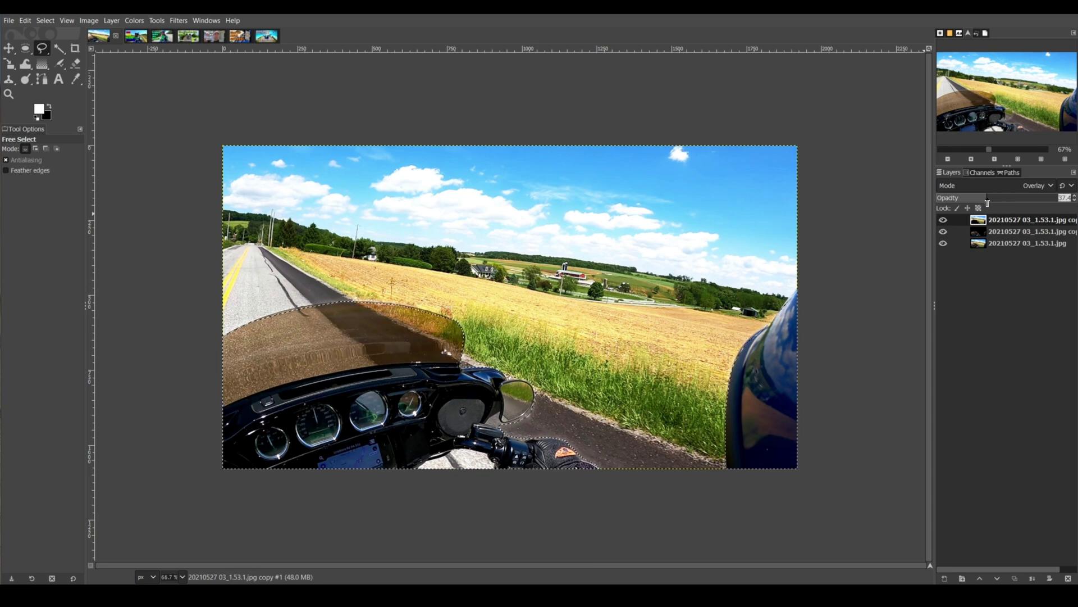
- Toggle the two copy layers' visibility to compare, ending with all layers visible
click(944, 221)
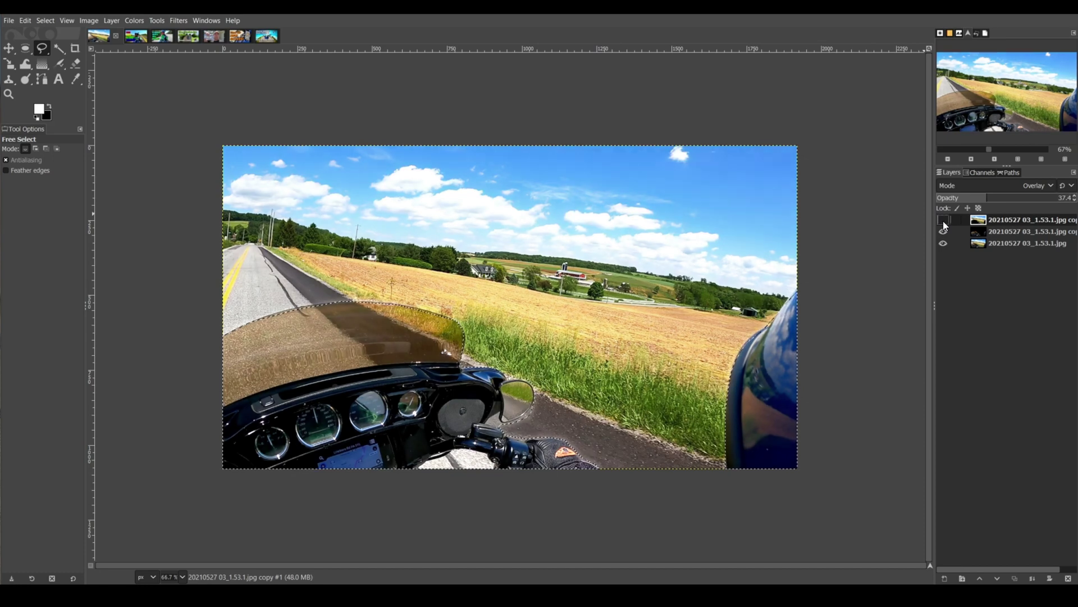
click(943, 231)
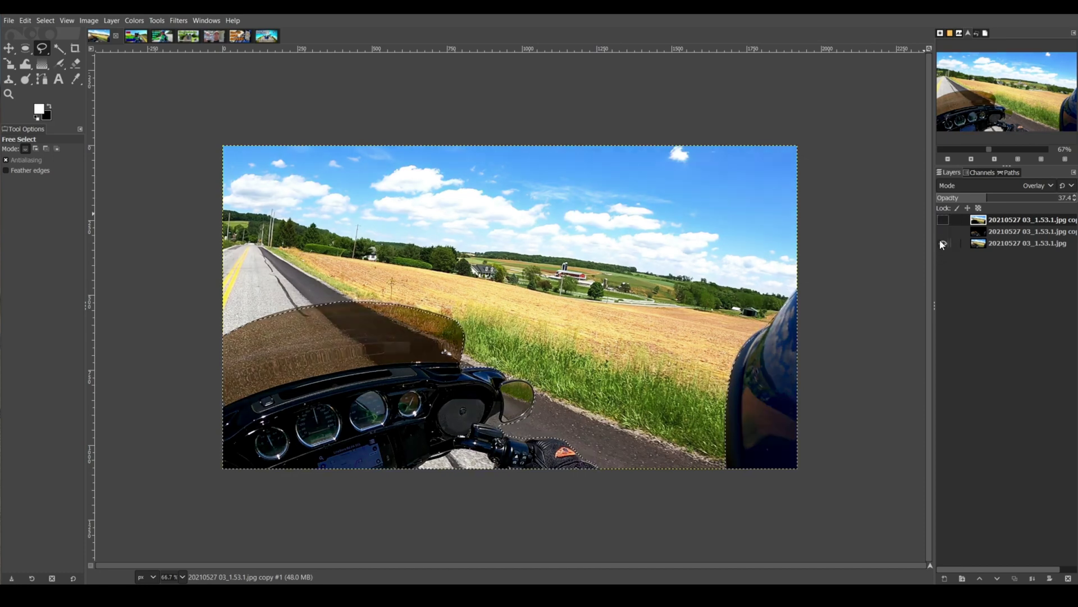
click(943, 220)
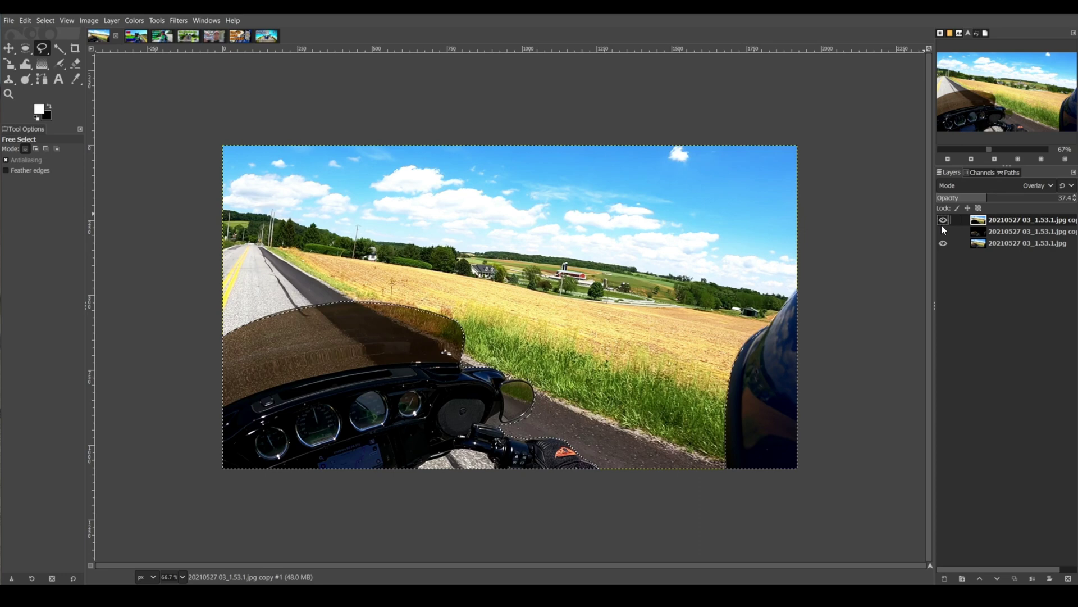
click(942, 220)
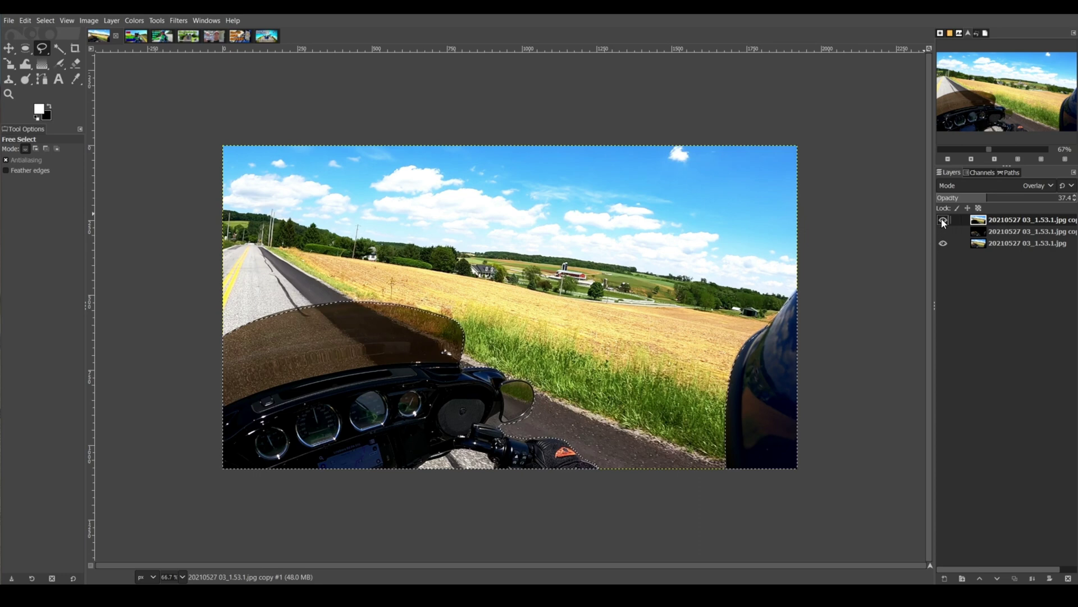
click(943, 220)
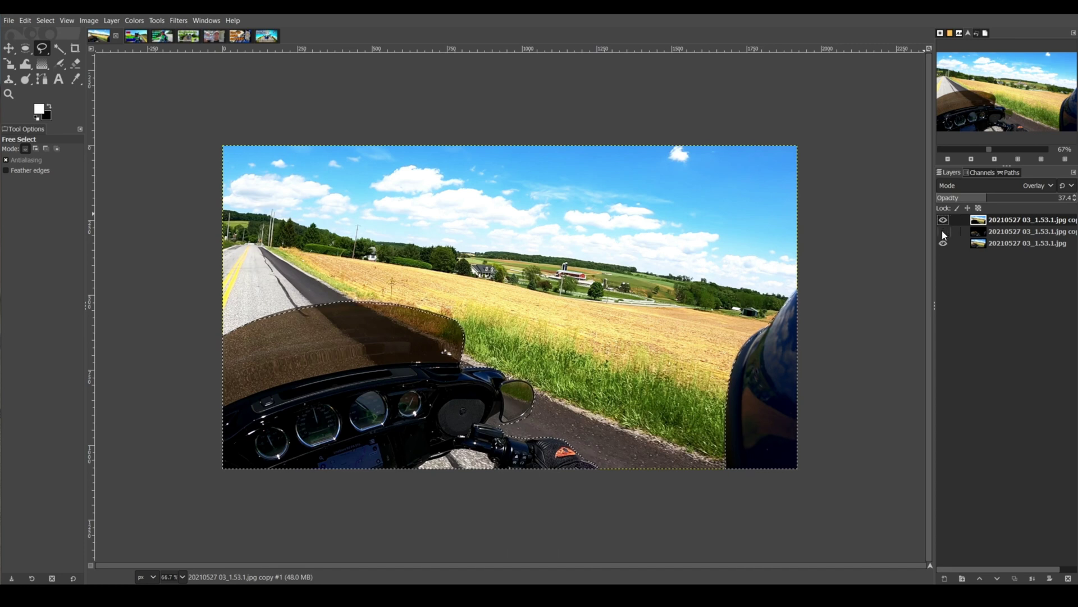
click(943, 232)
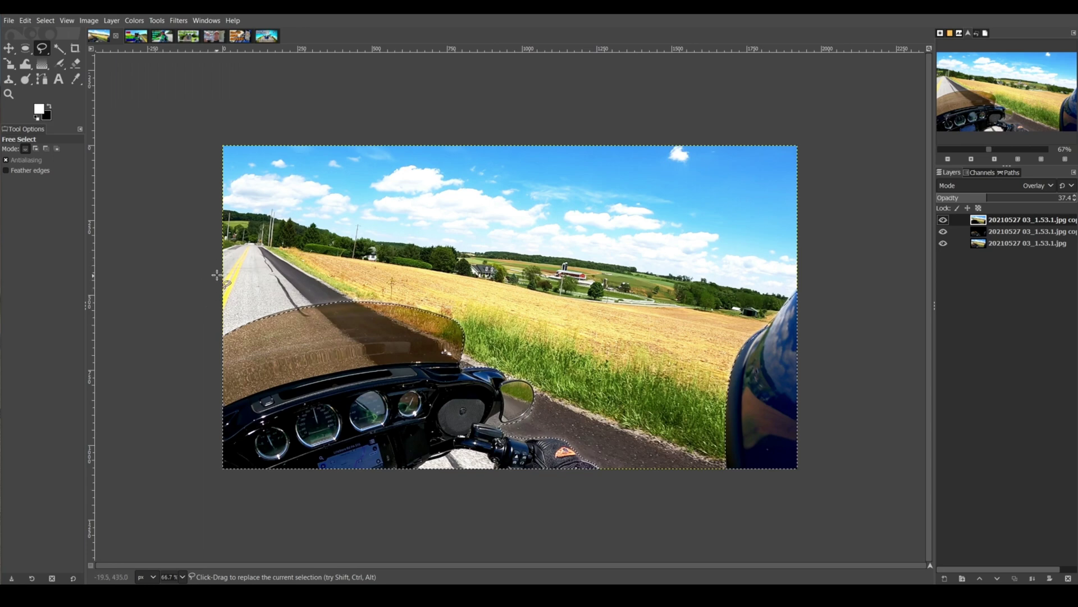
- Create a transparent layer named 'Outline' via Layer > New Layer, then Select All
click(115, 21)
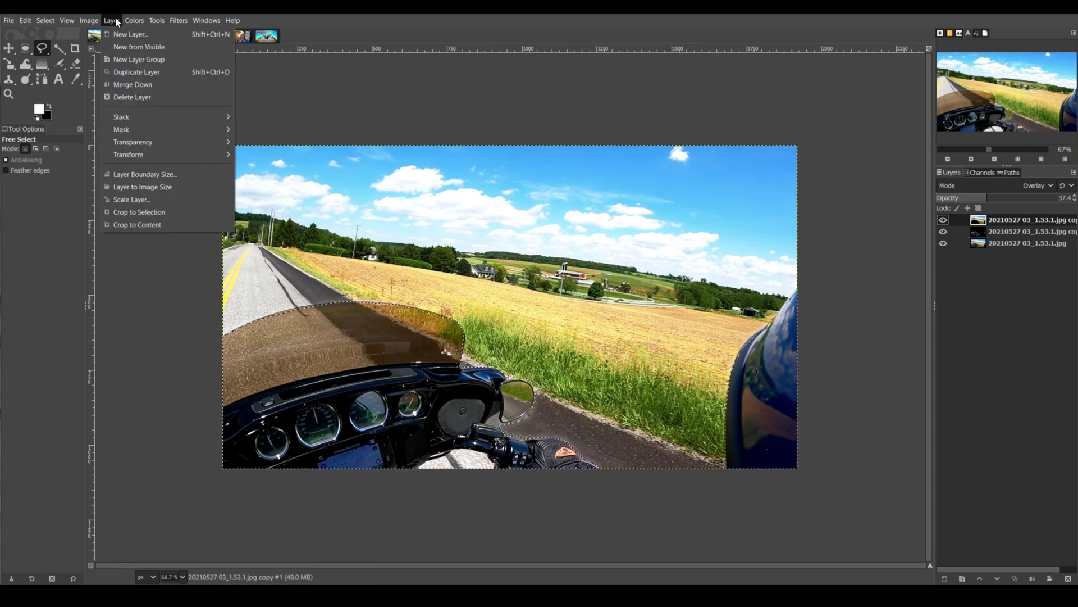
click(132, 34)
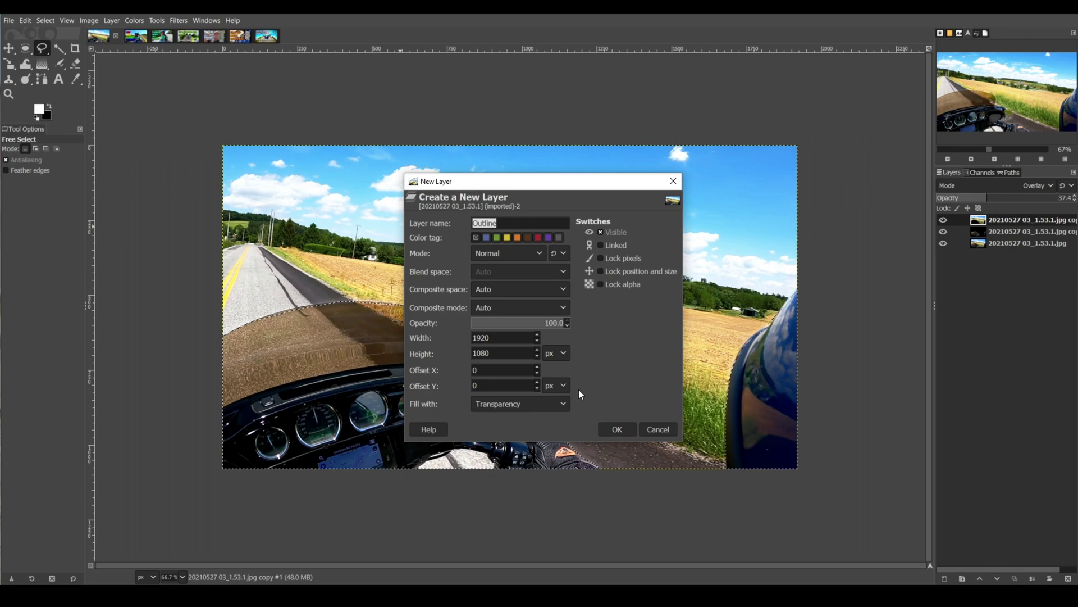
click(616, 430)
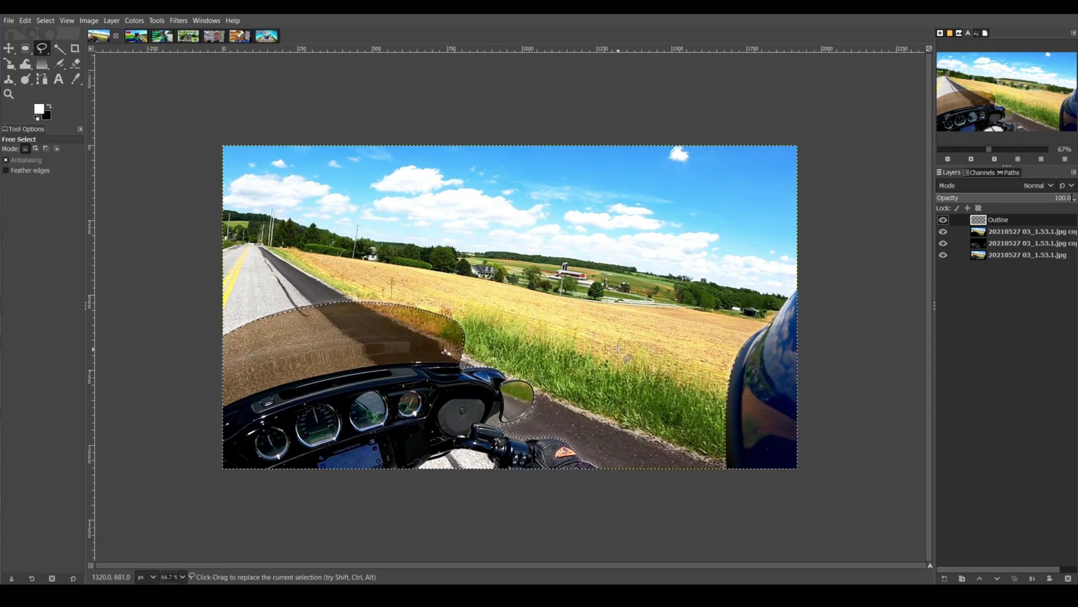
click(47, 21)
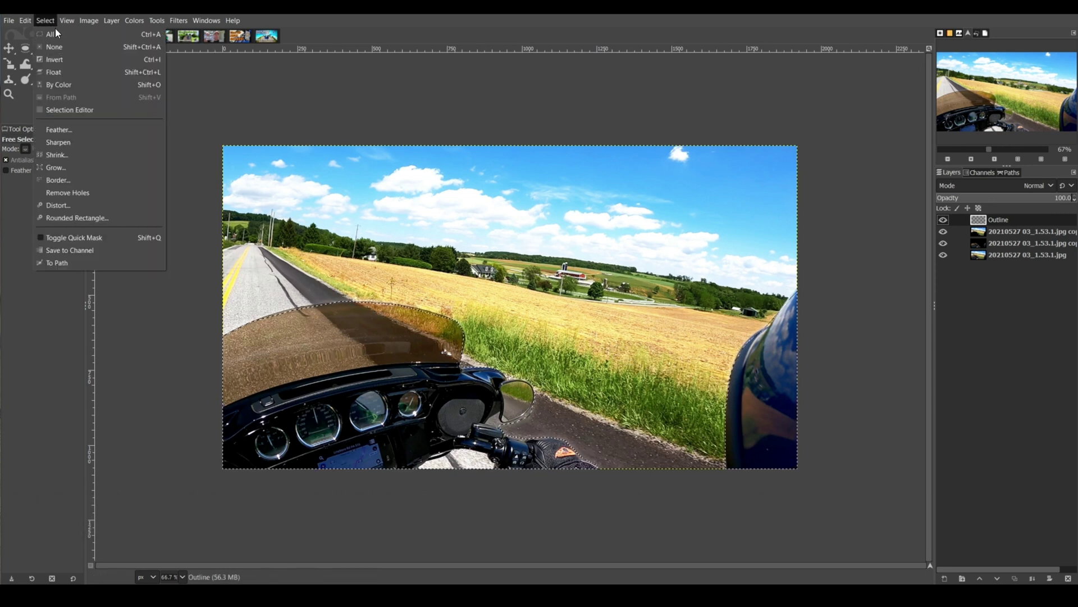
click(55, 34)
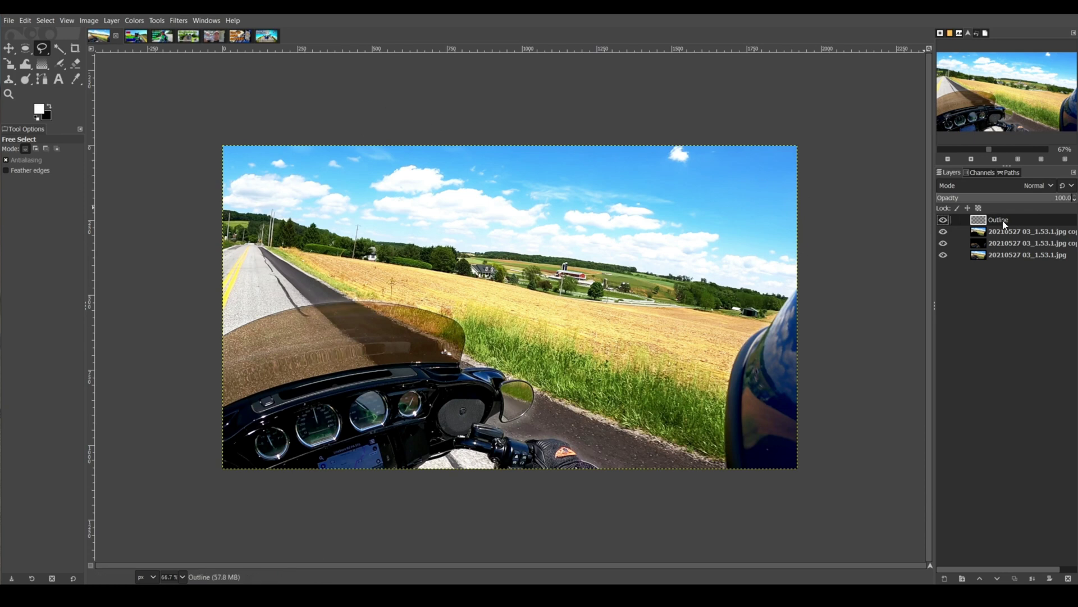
- Switch to the Pencil tool with a red foreground colour
click(61, 66)
click(87, 78)
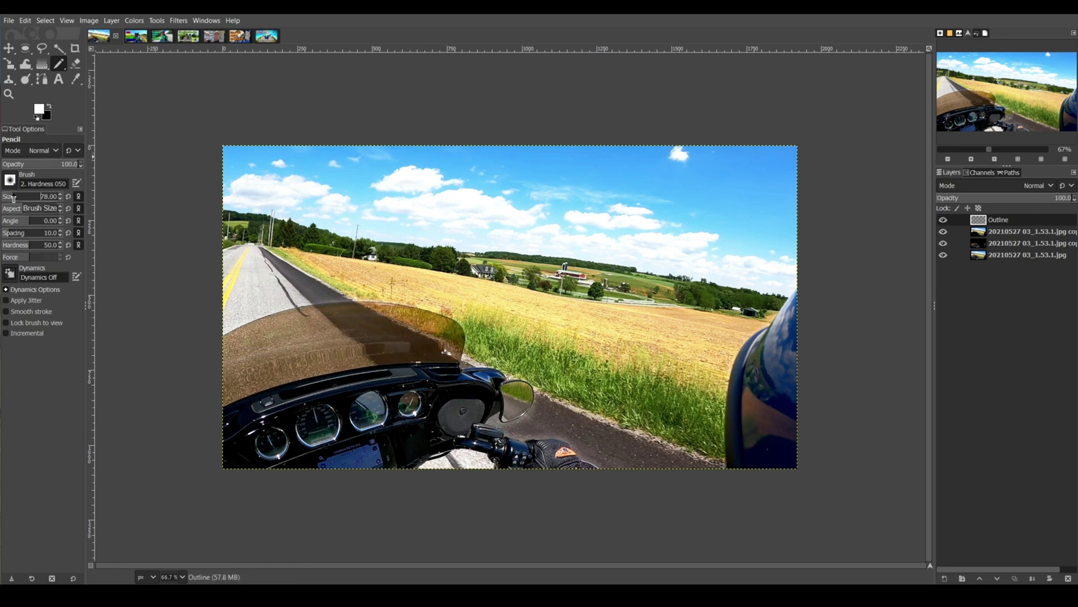
click(41, 110)
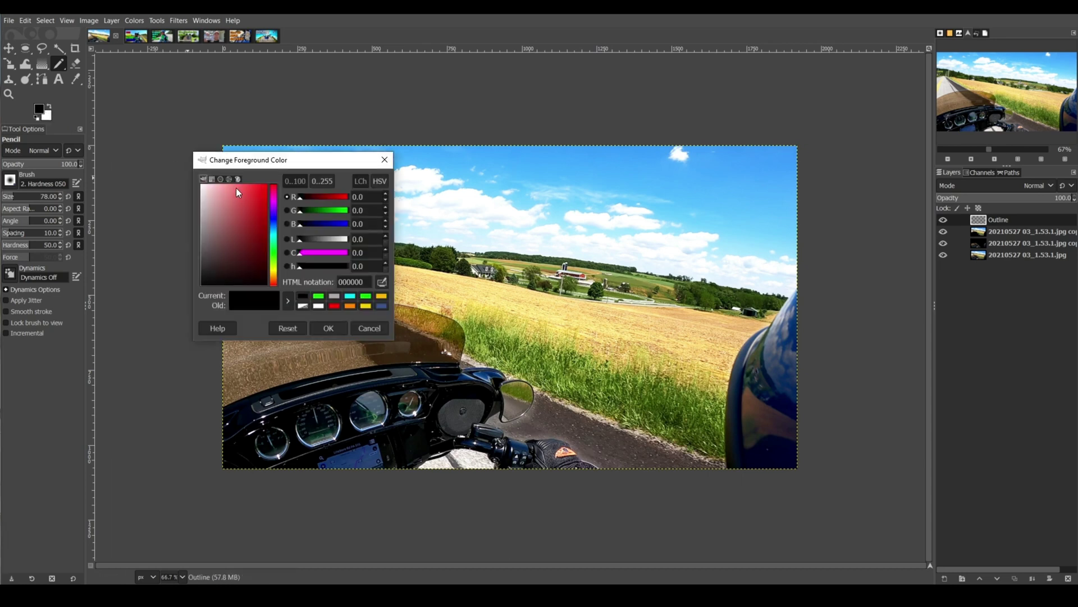
click(250, 230)
click(328, 328)
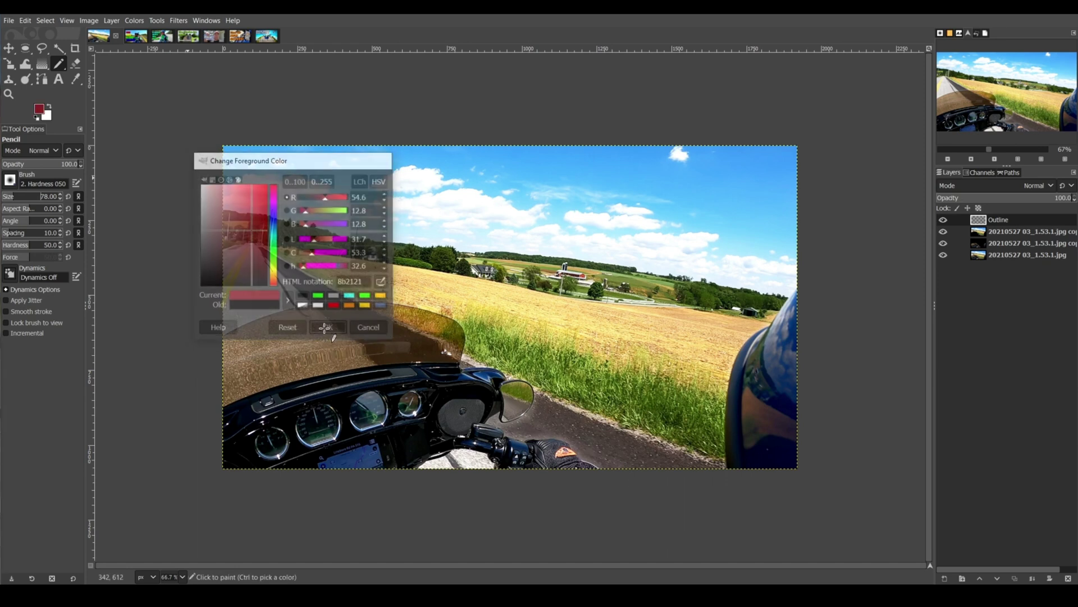
- Draw straight red lines along the left, bottom, right and top image edges
click(223, 146)
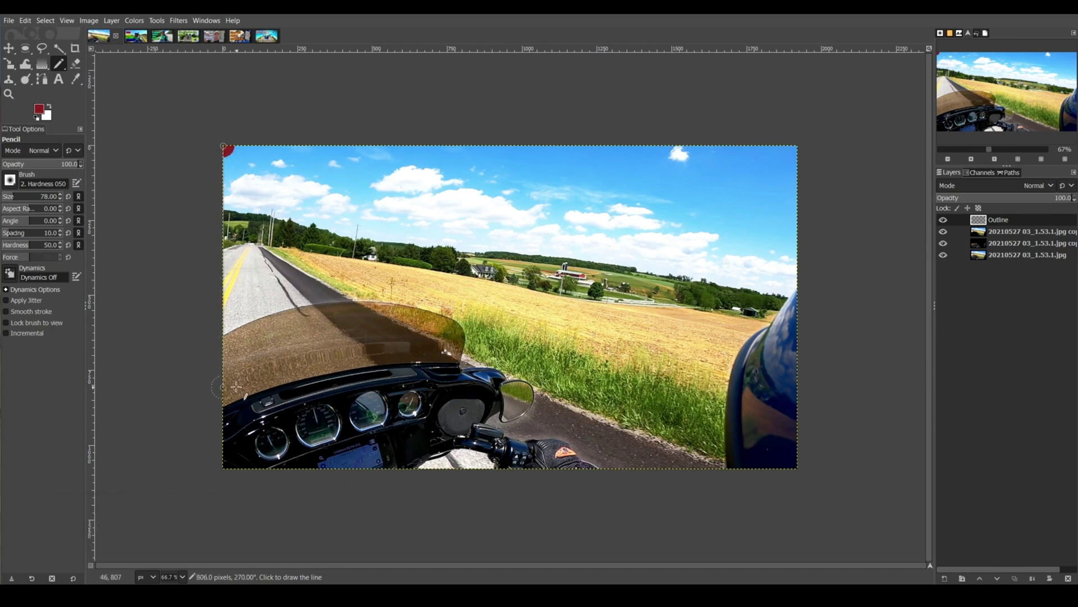
shift+click(221, 468)
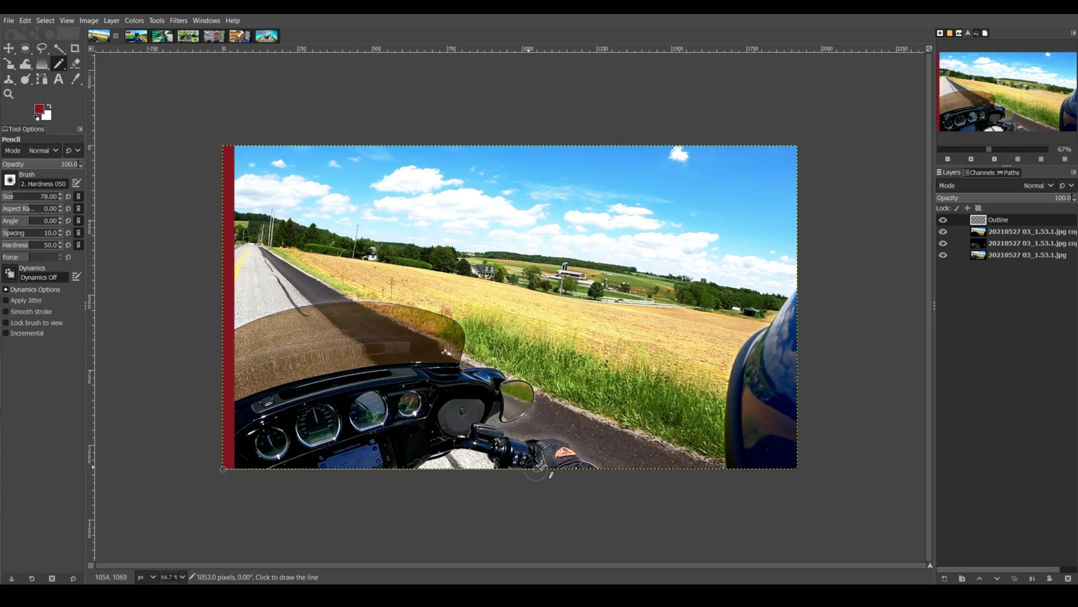
shift+click(797, 468)
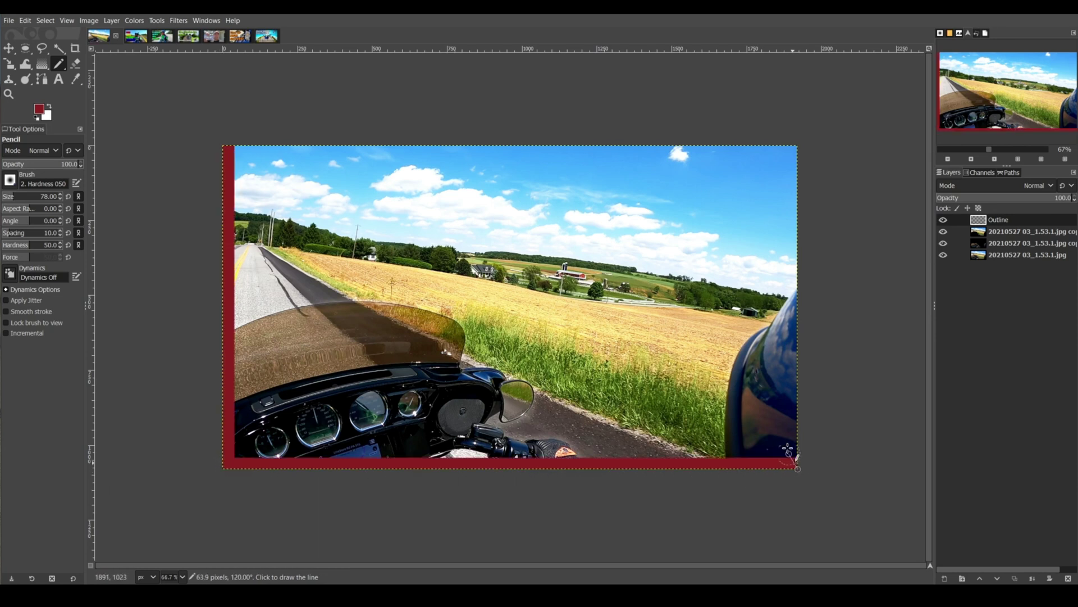
shift+click(797, 146)
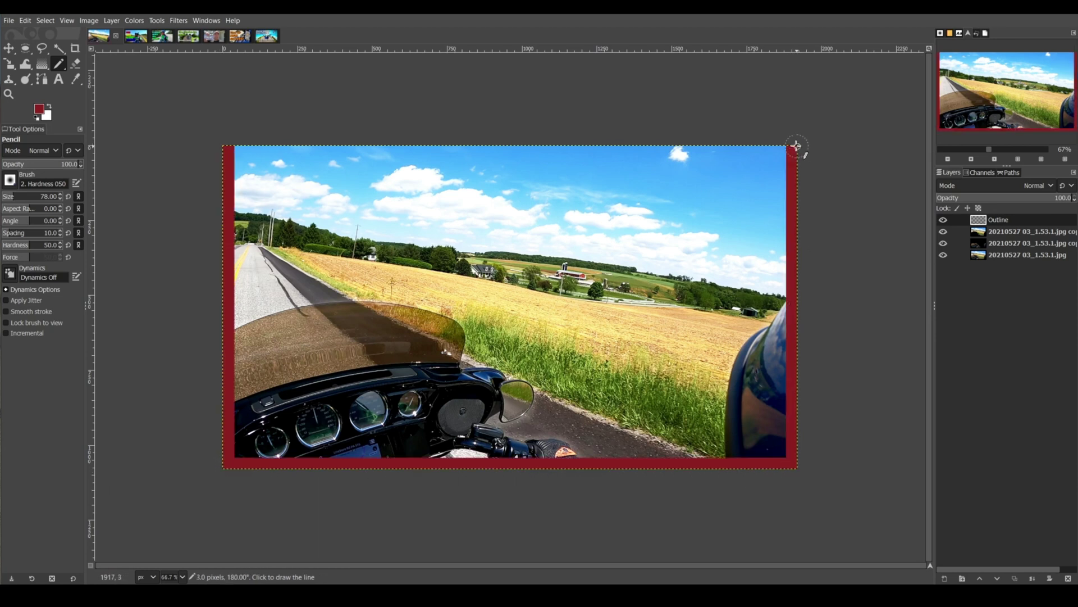
shift+click(223, 147)
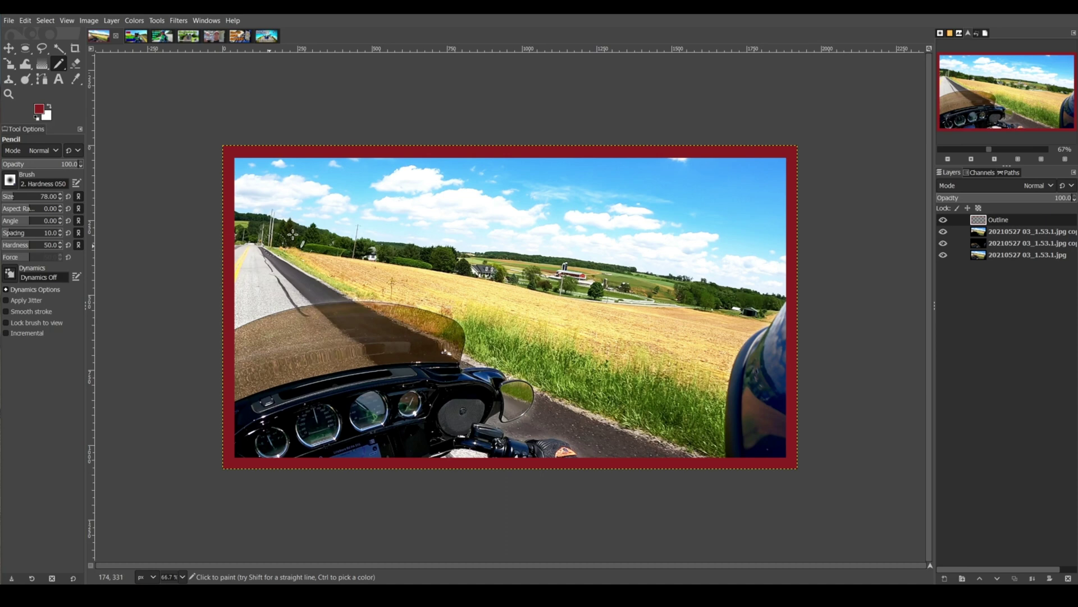
drag(1000, 221, 1001, 249)
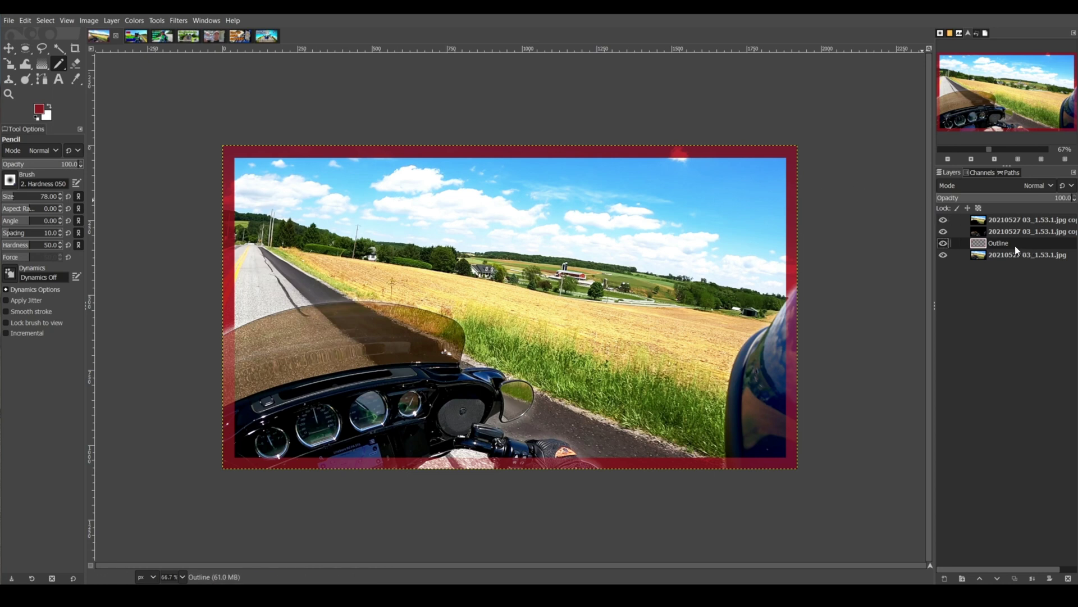
drag(1016, 245, 1012, 217)
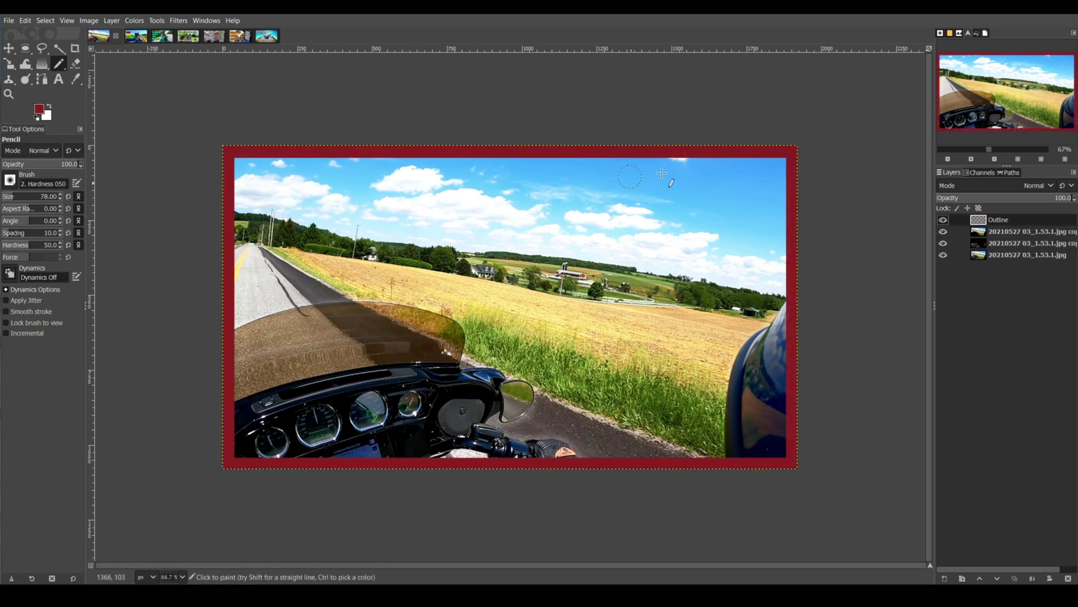
- With the Text tool, set black foreground and swap colours so text will be white
click(58, 79)
click(38, 110)
drag(216, 250, 224, 286)
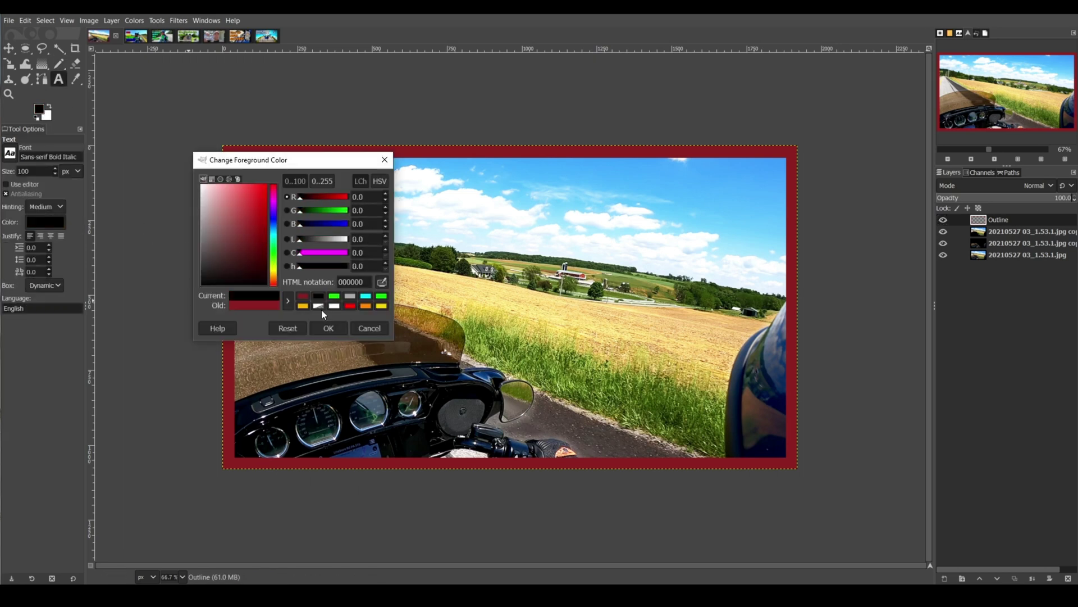
click(327, 327)
click(49, 109)
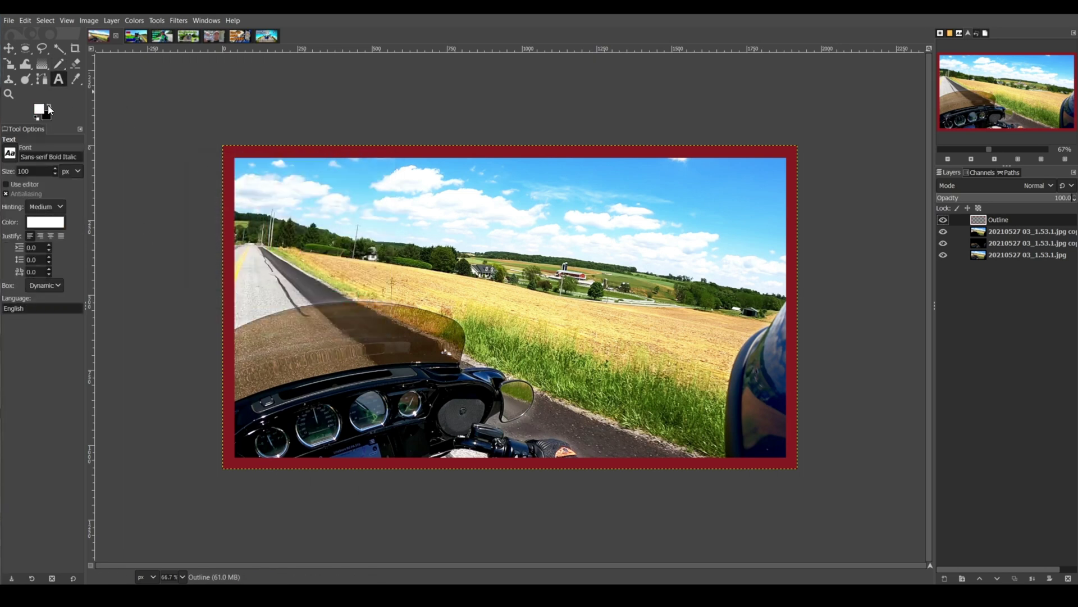
- Type 'GIMP Tutorial' near the top of the image at 200 px size
click(454, 194)
text(GI)
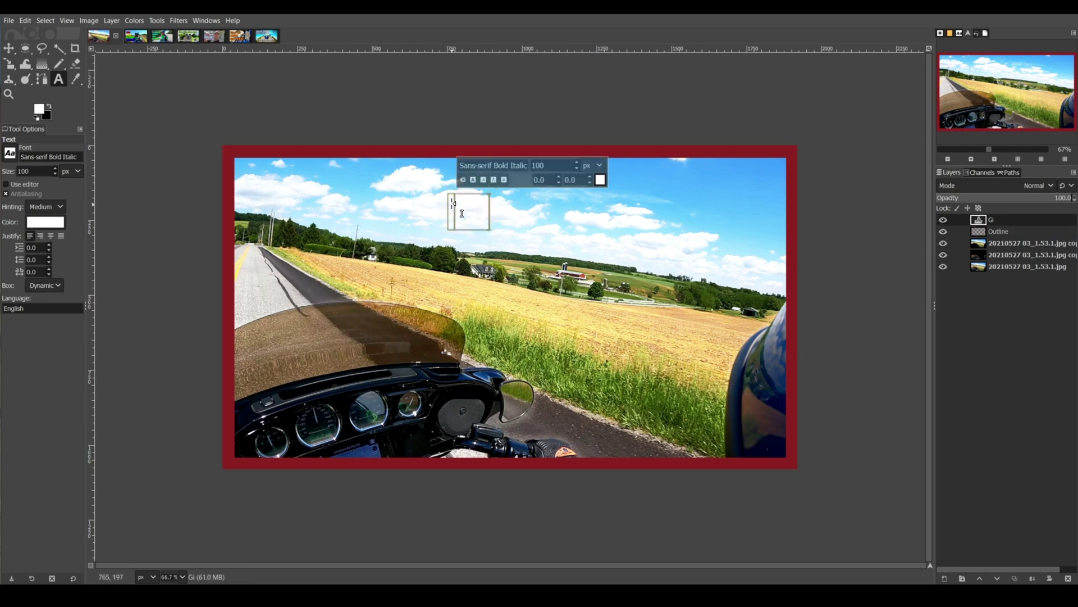
text(MP Tutorial)
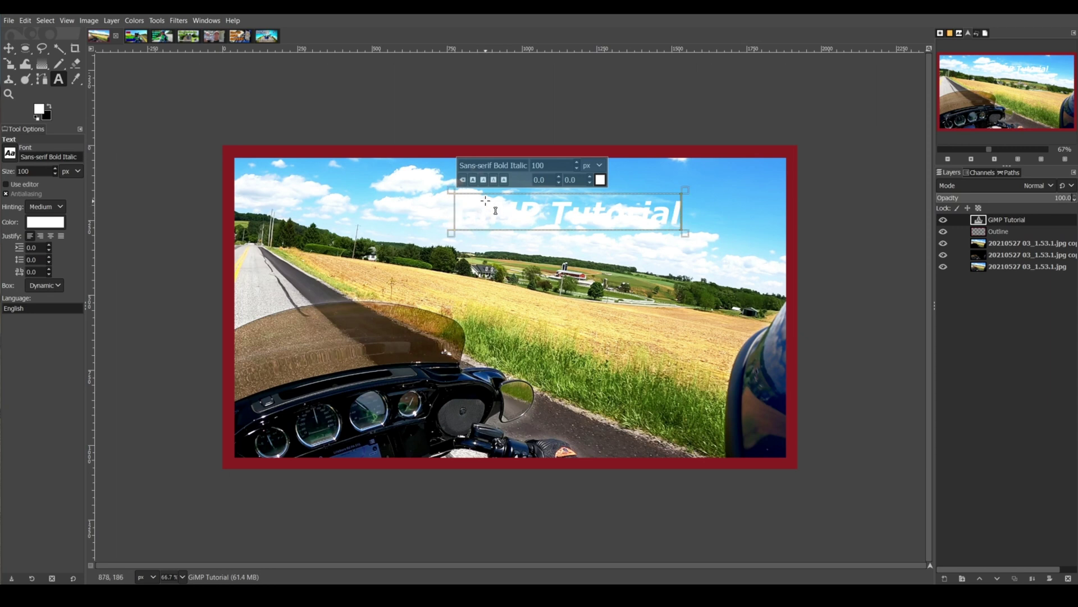
key(ctrl+a)
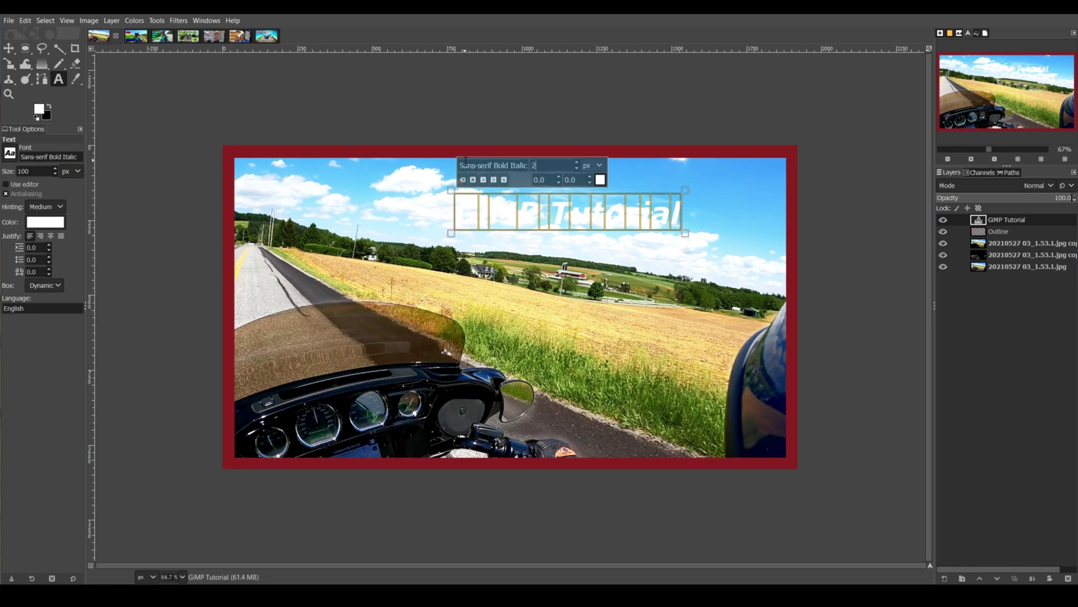
key(Return)
- Move the title text up and left, then nudge it about 47 px further left
key(m)
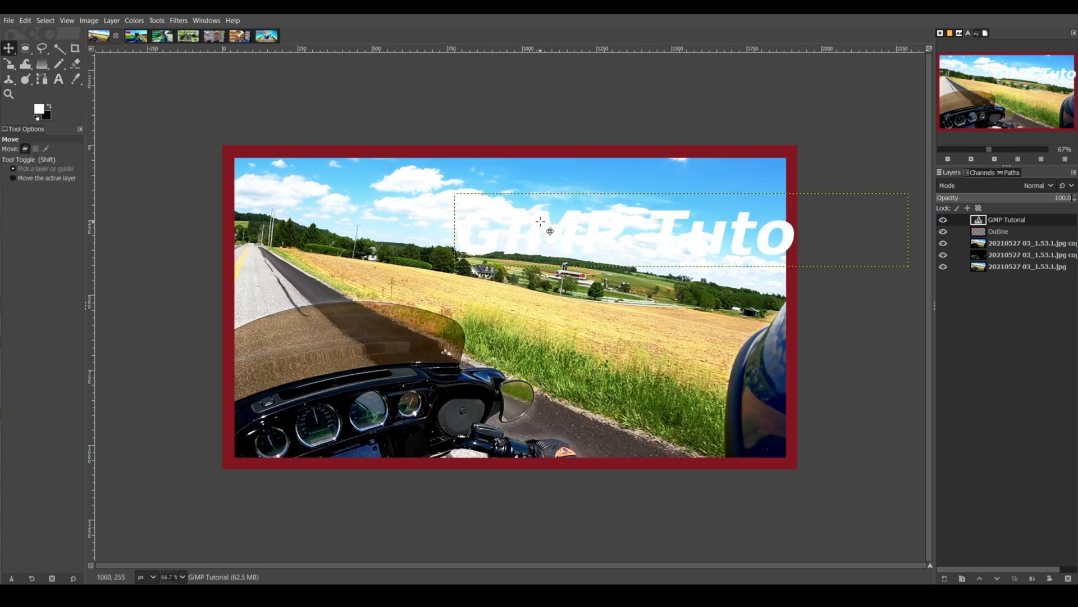
drag(540, 222, 404, 193)
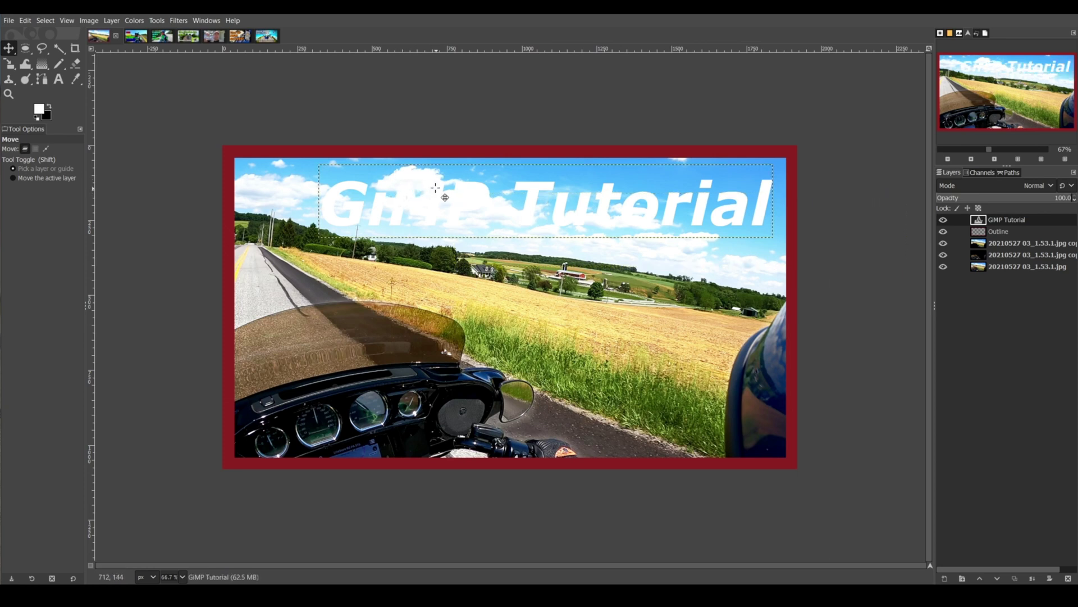
drag(364, 194, 335, 194)
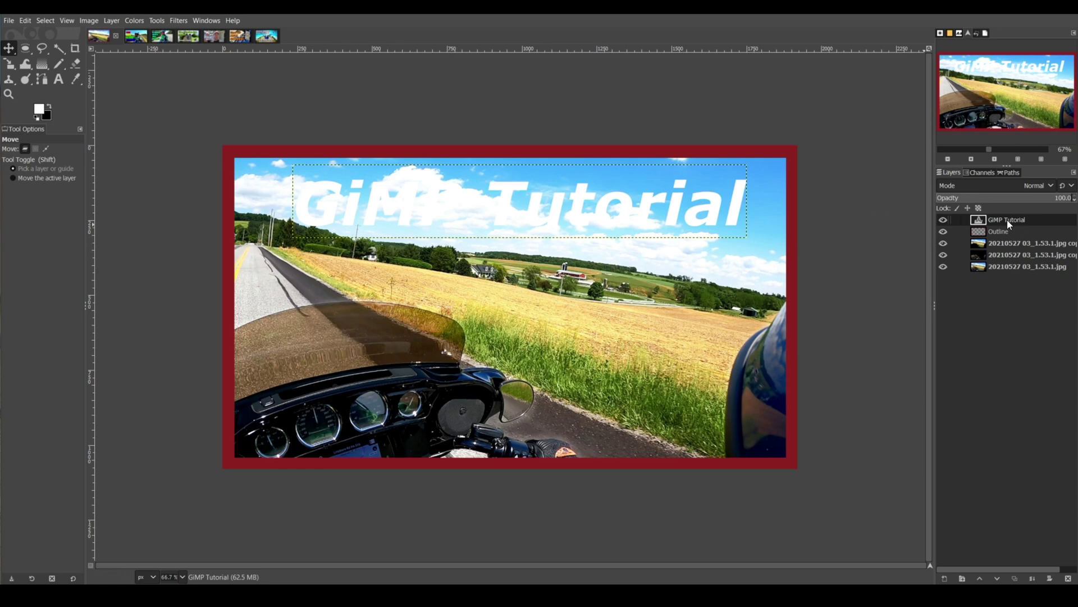
- Add a new empty layer and place it beneath the title text layer
key(shift+ctrl+n)
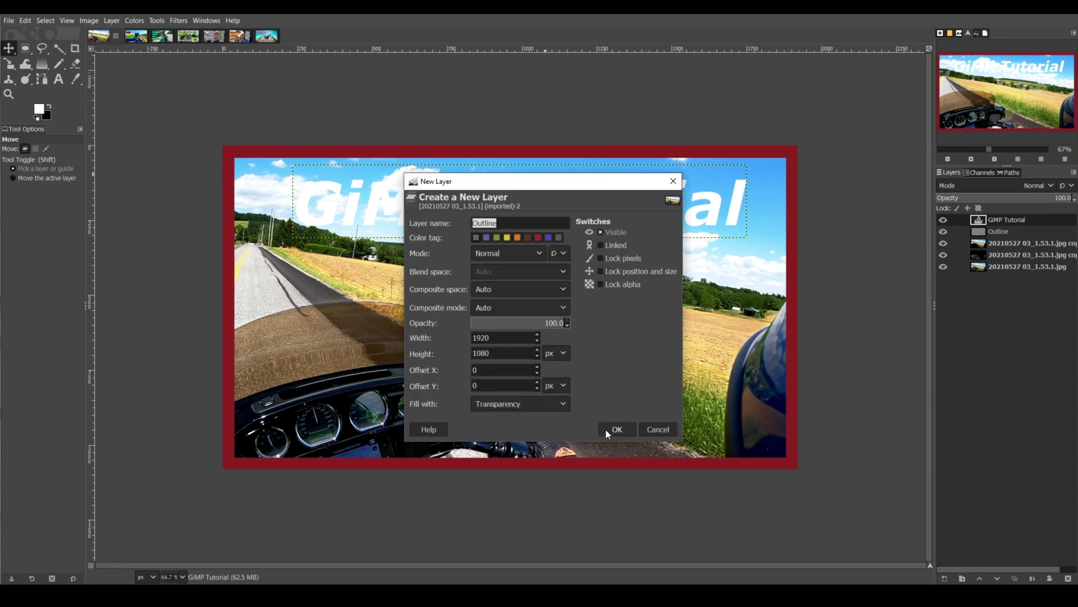
click(616, 429)
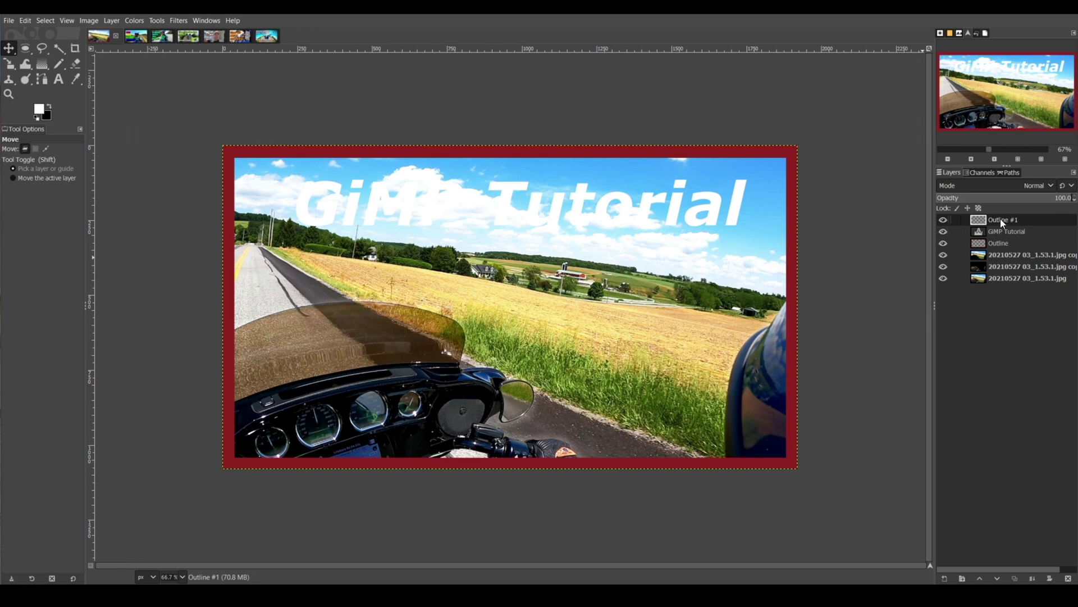
drag(999, 218, 1000, 237)
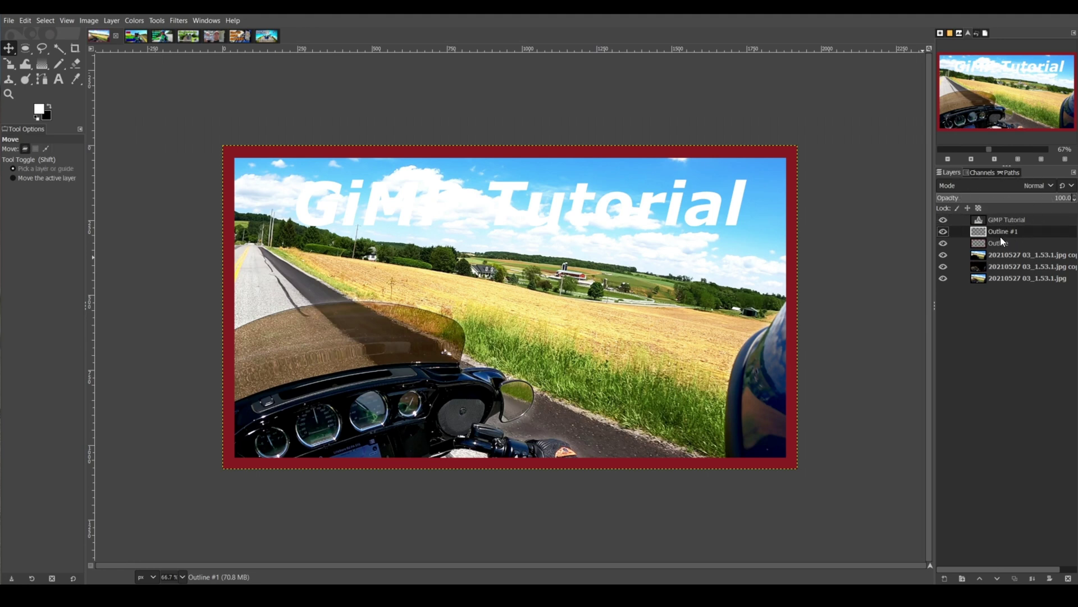
- Convert the title text to a path, select from it, and grow the selection 20 px
click(998, 220)
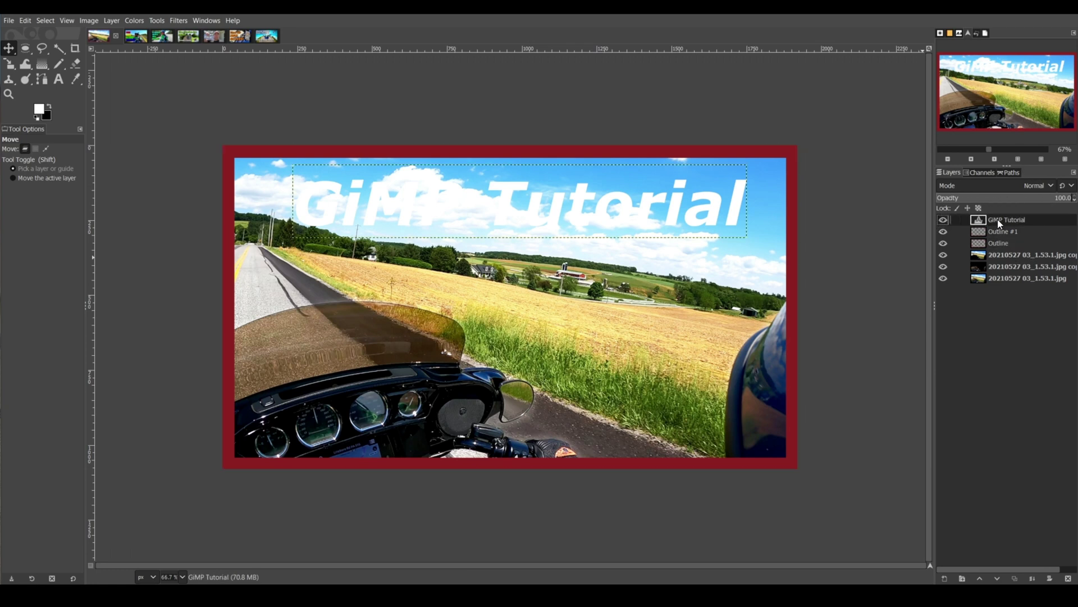
click(110, 21)
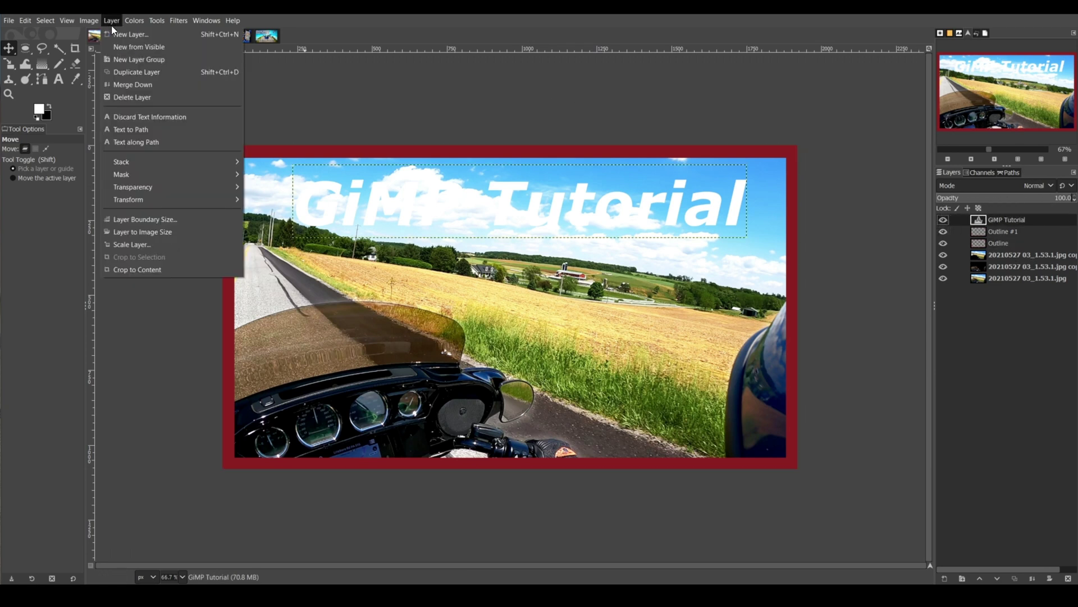
click(127, 130)
click(45, 20)
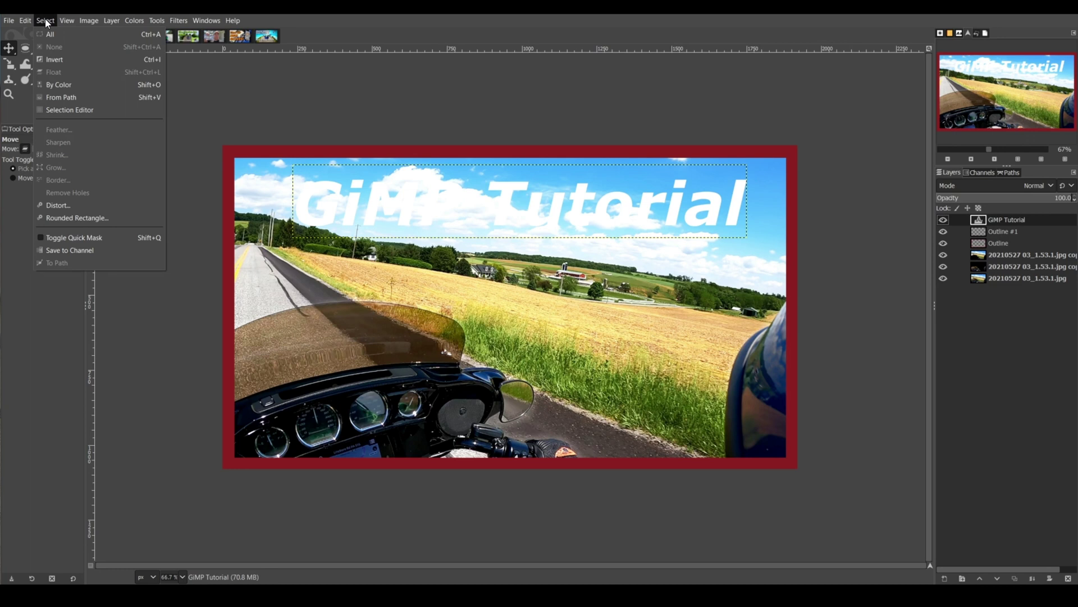
click(57, 98)
click(44, 21)
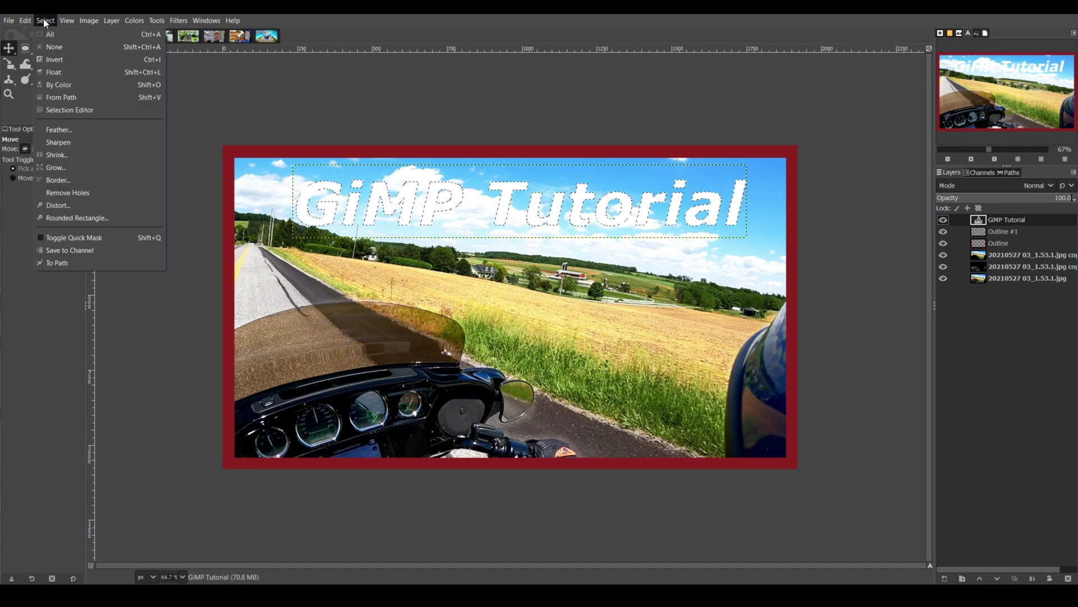
click(49, 167)
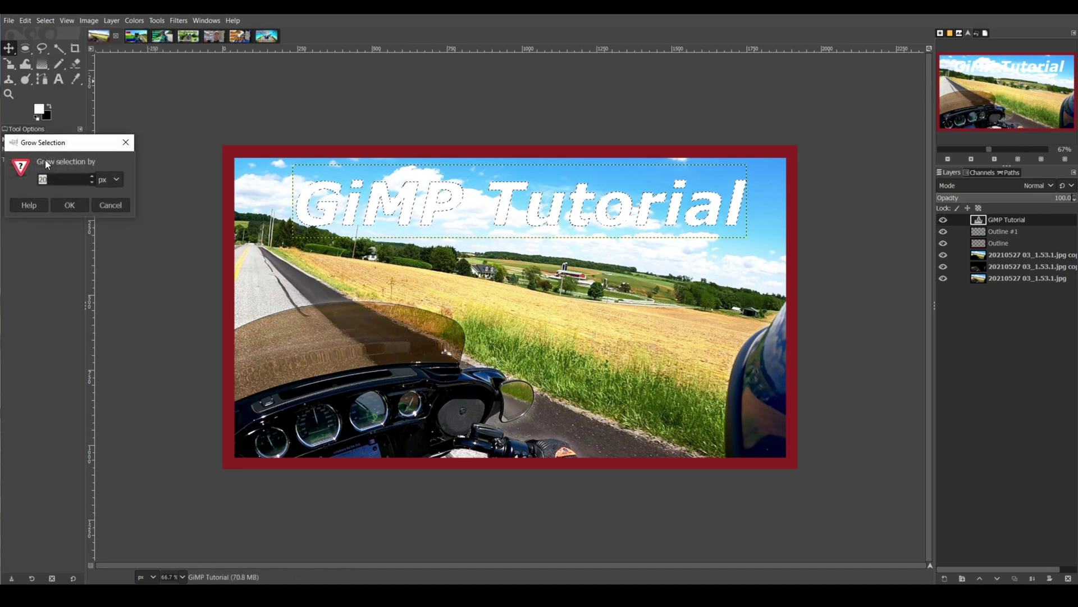
click(67, 205)
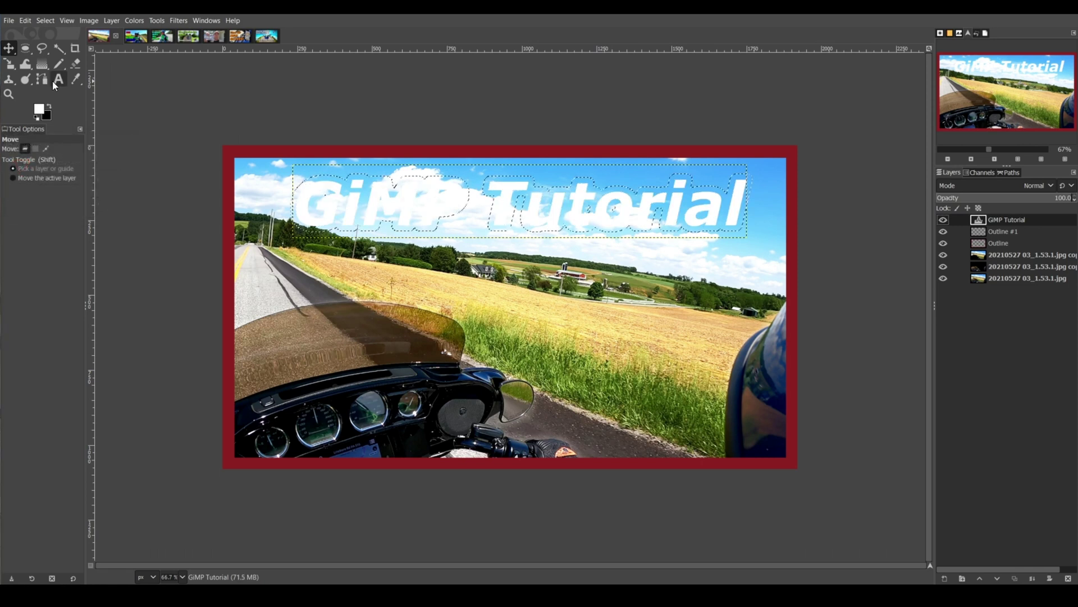
- Bucket-fill the grown selection black on the Outline #1 layer
click(74, 66)
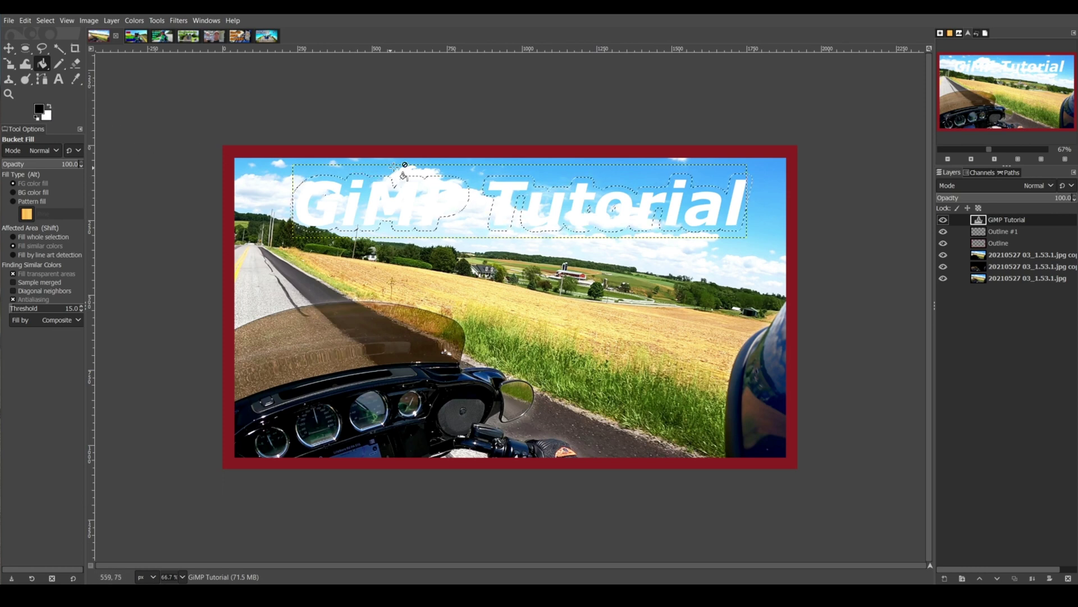
click(1013, 231)
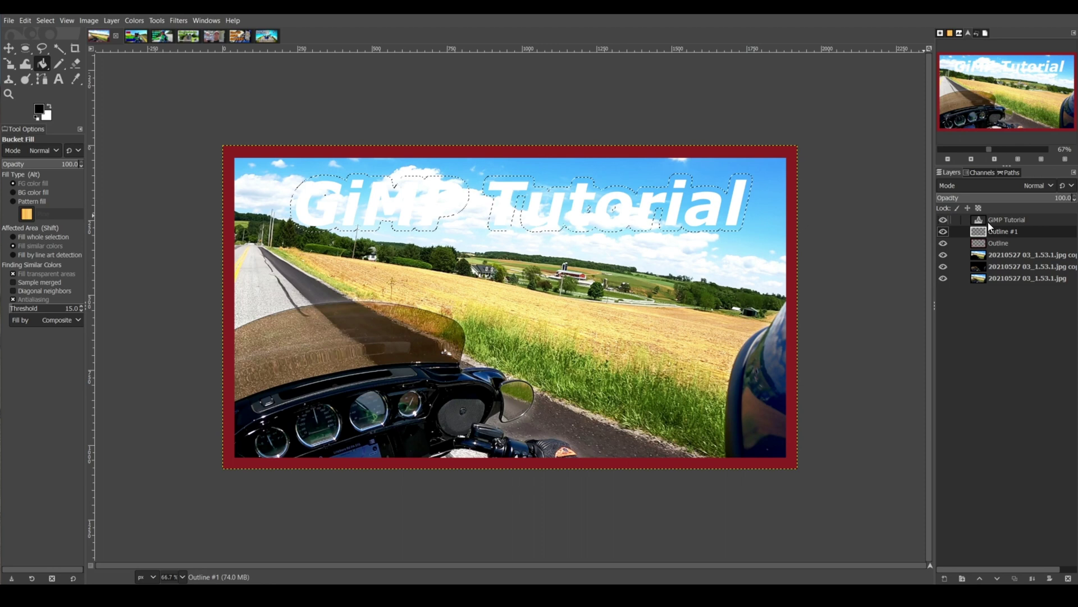
click(686, 198)
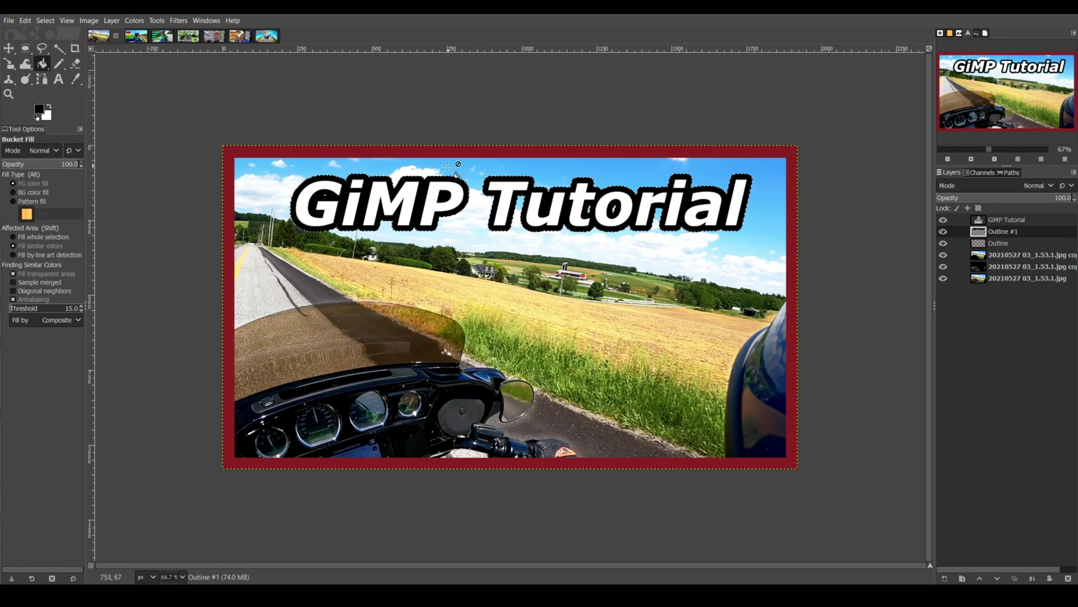
click(44, 21)
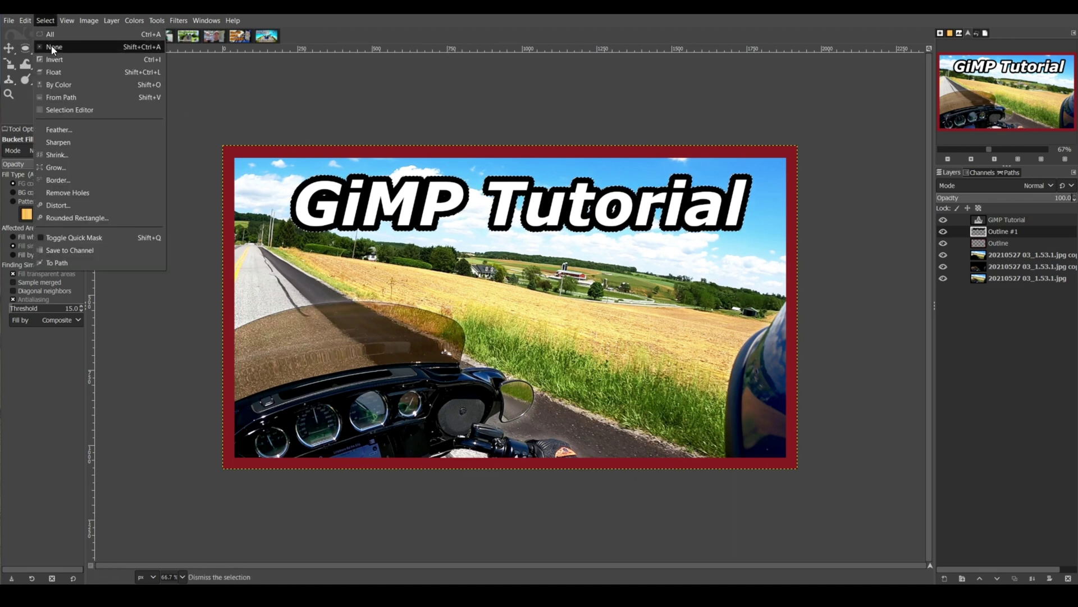
- Deselect, then apply a Drop Shadow with 0.965 opacity behind the outlined title
click(52, 47)
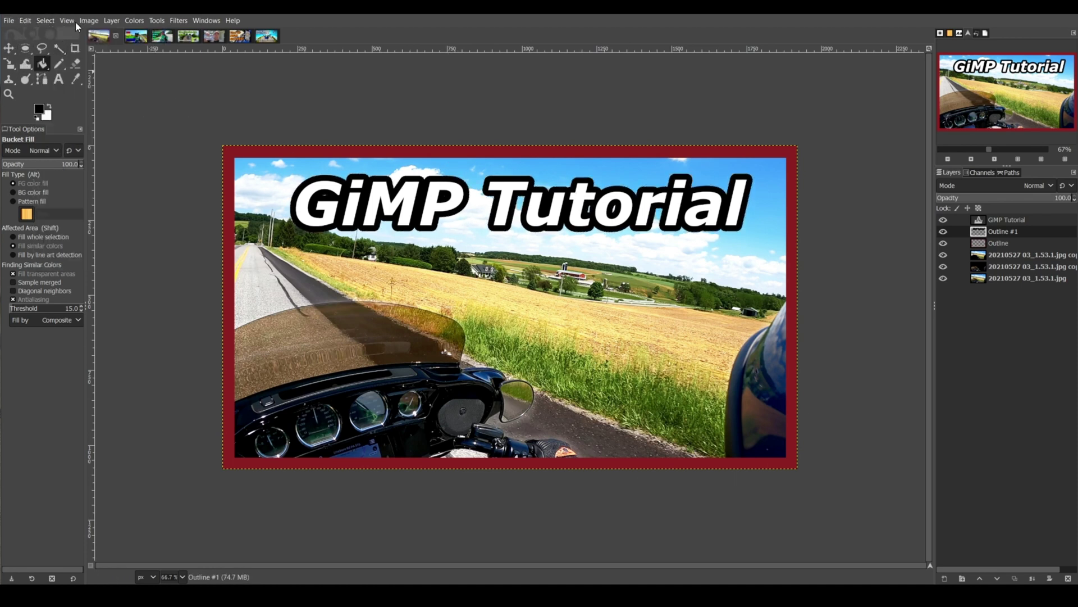
click(176, 21)
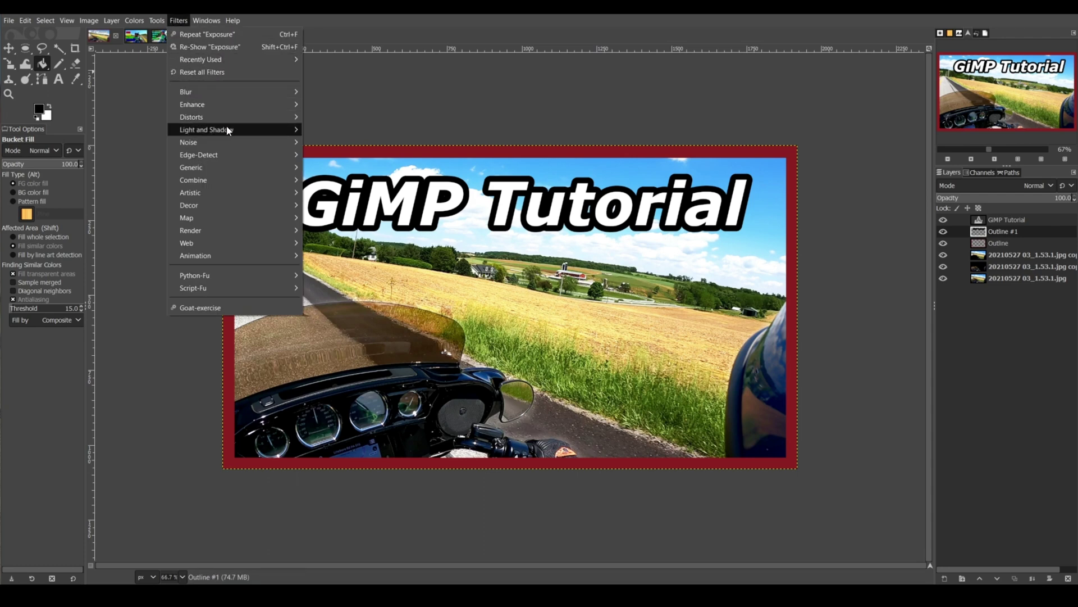
mouse_move(246, 128)
click(340, 213)
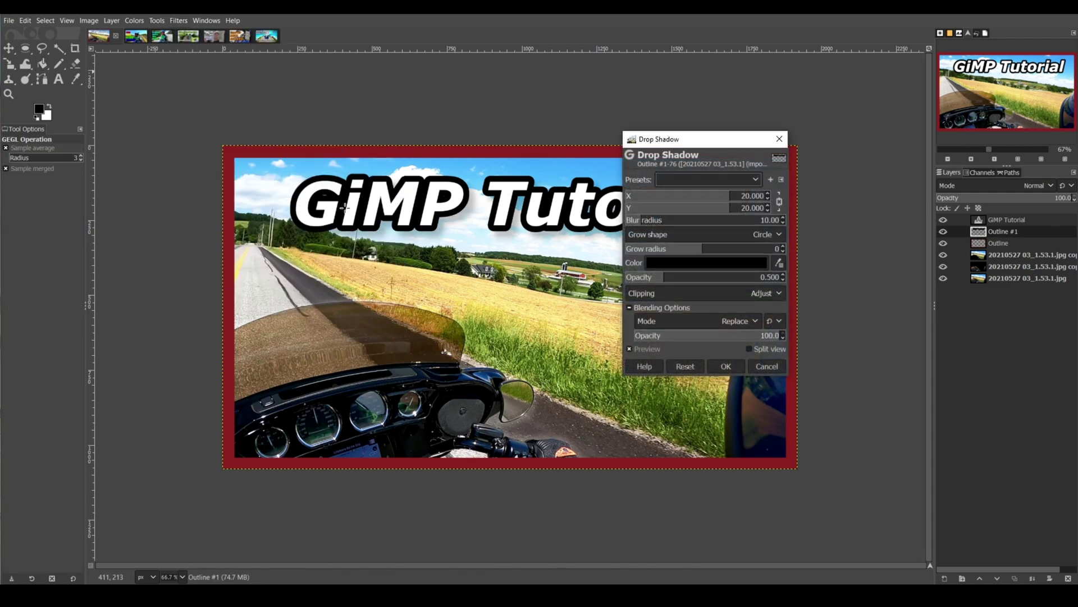
click(699, 281)
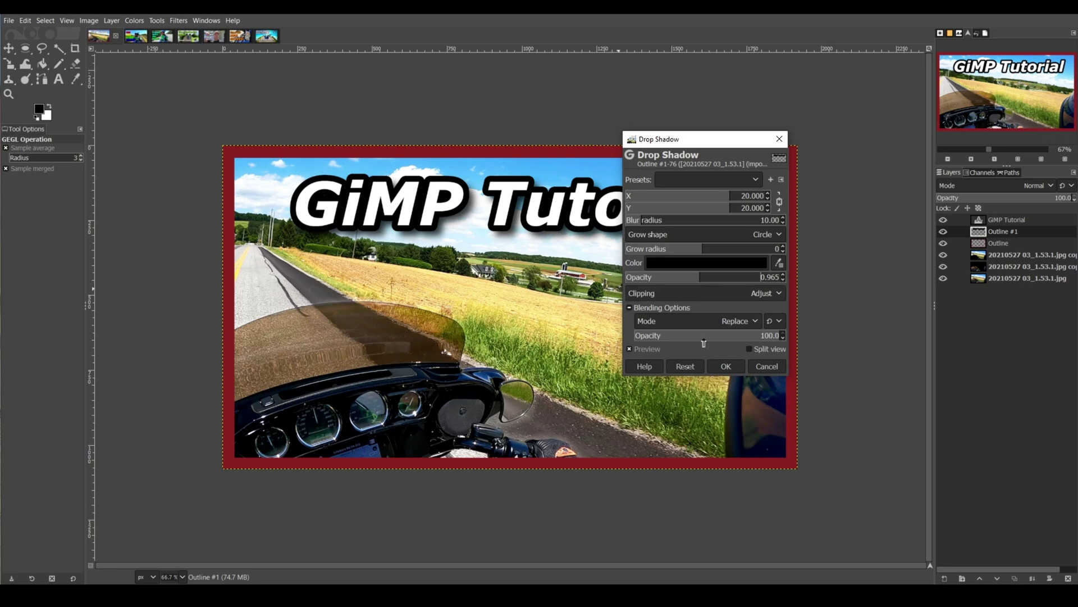
click(726, 366)
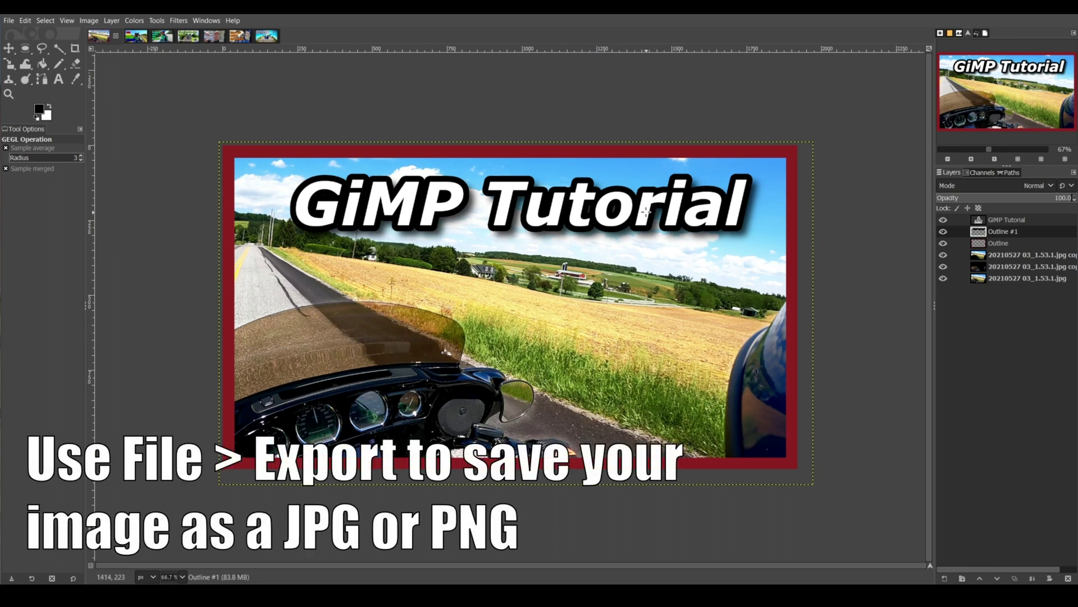
key(r)
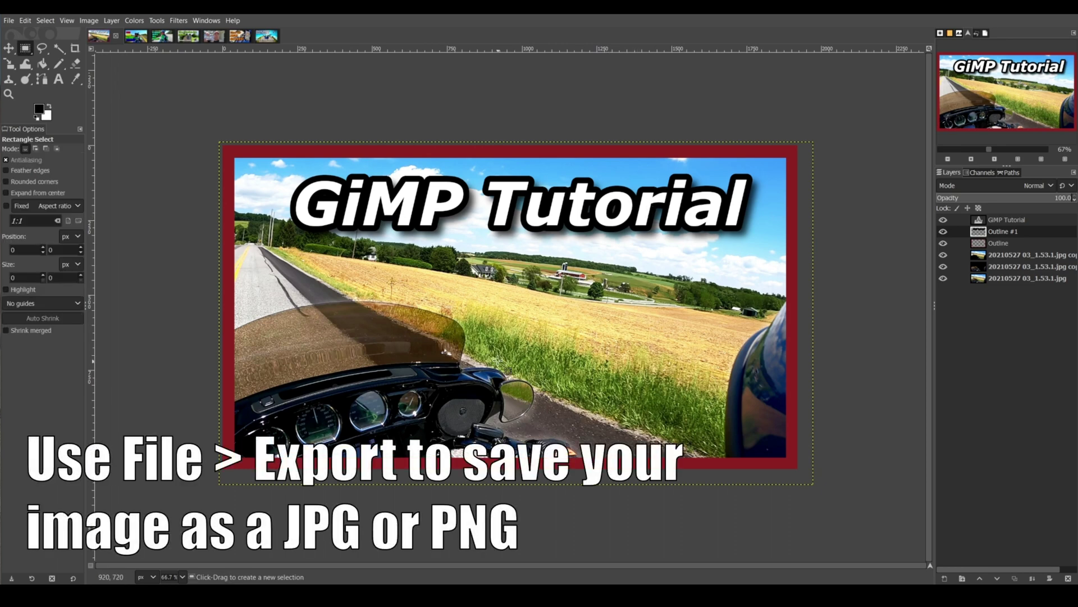
drag(557, 380, 798, 469)
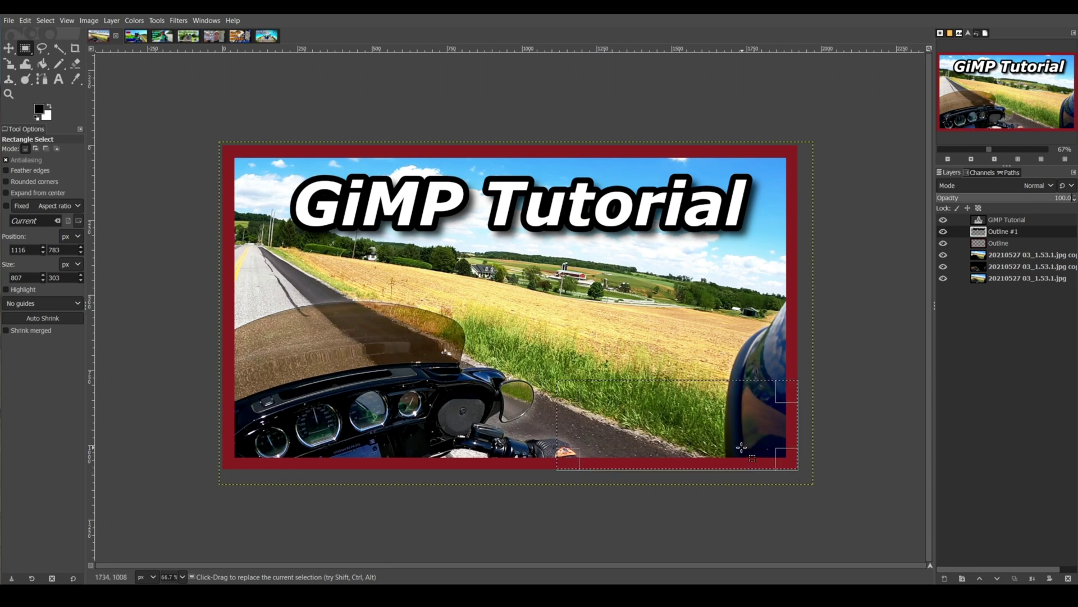
click(853, 383)
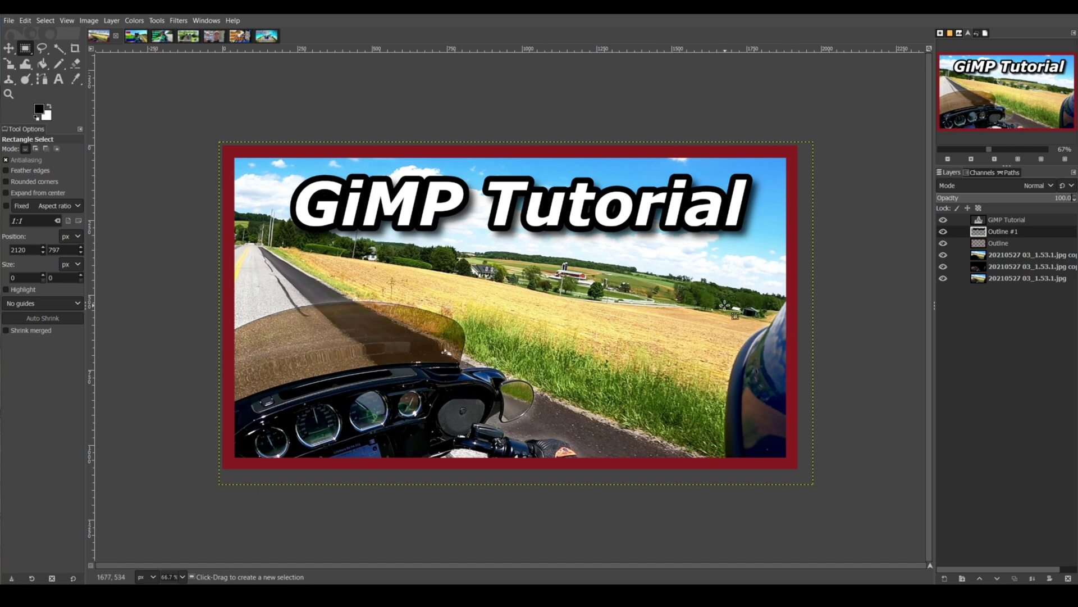
- Switch to the 'A Stable GoPro Max Mount?' thumbnail tab
click(137, 35)
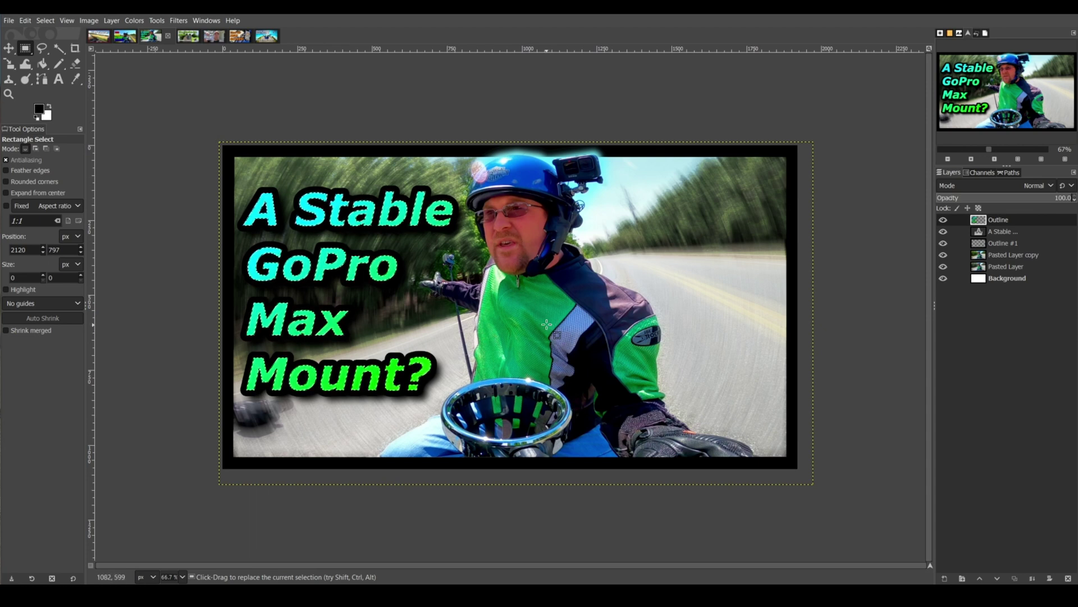
click(1022, 231)
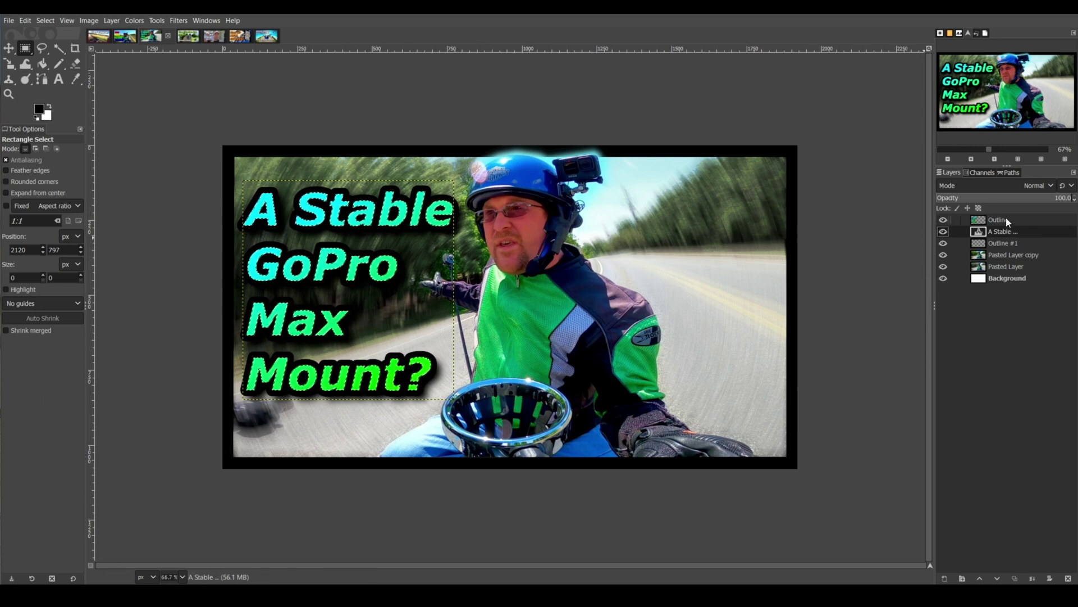
click(943, 220)
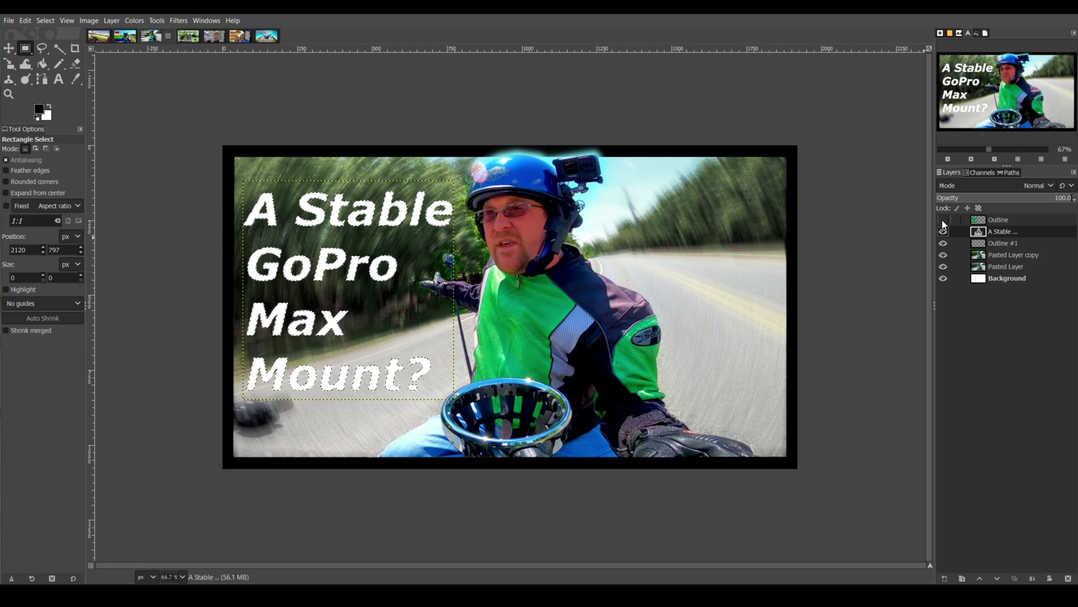
click(942, 220)
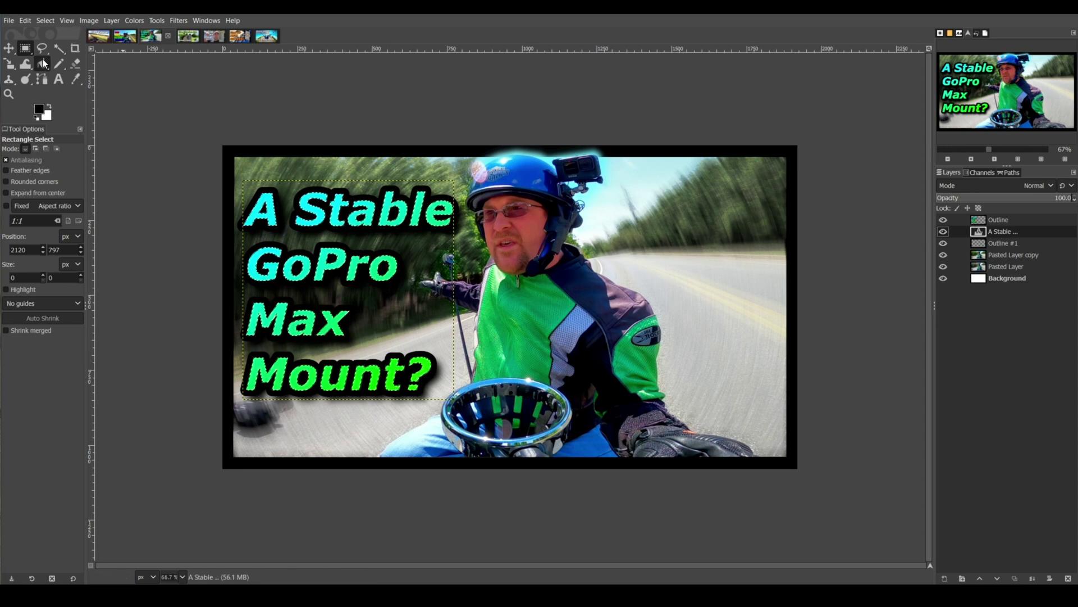
- Choose the Gradient tool and set its gradient preset to FG to BG (HSV)
mouse_move(42, 59)
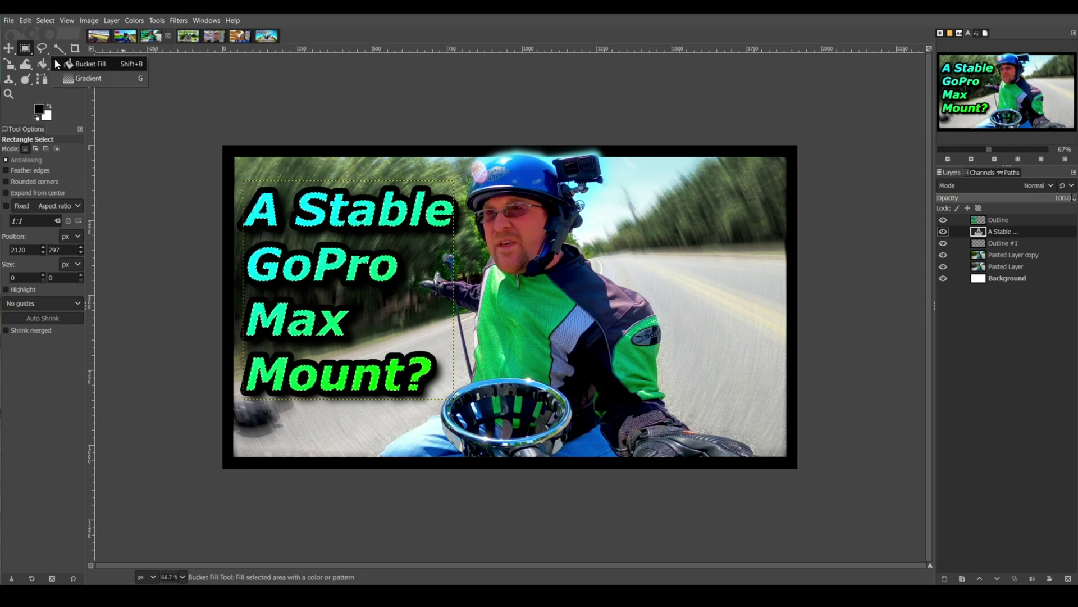
click(89, 81)
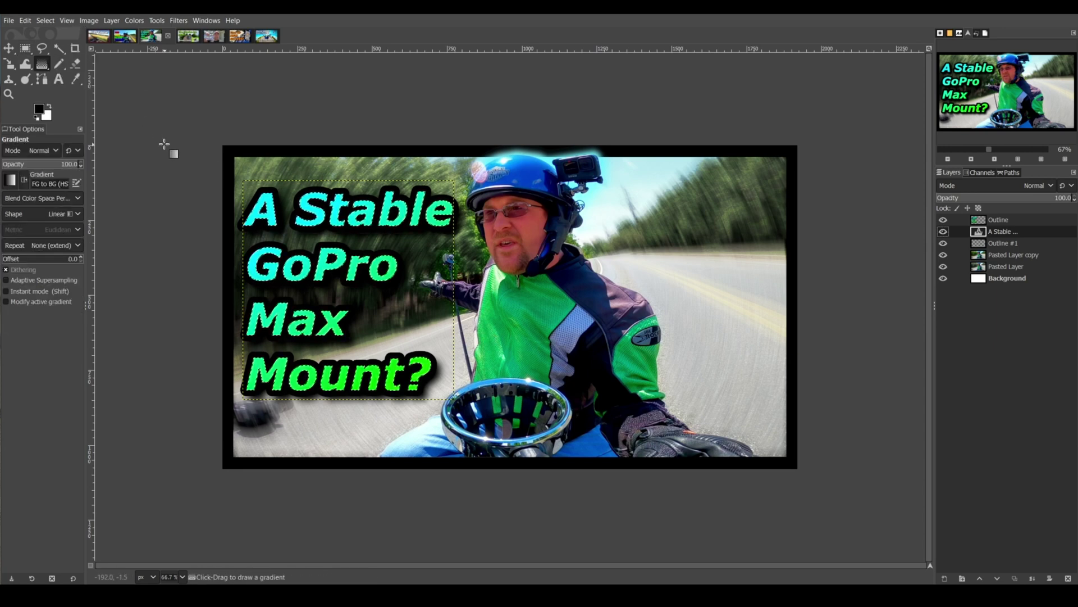
click(12, 181)
click(16, 196)
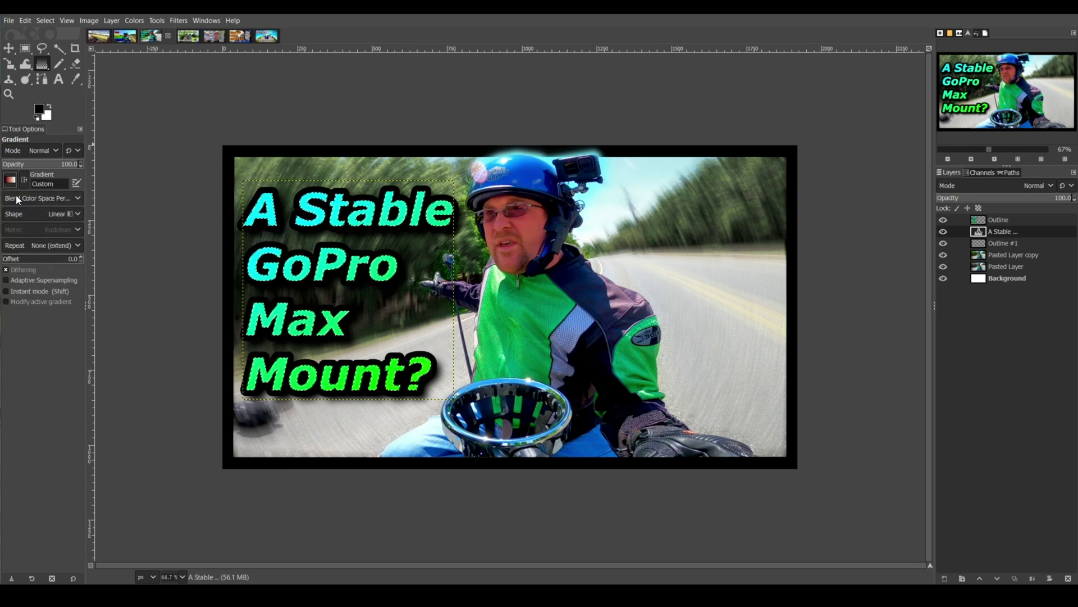
click(11, 180)
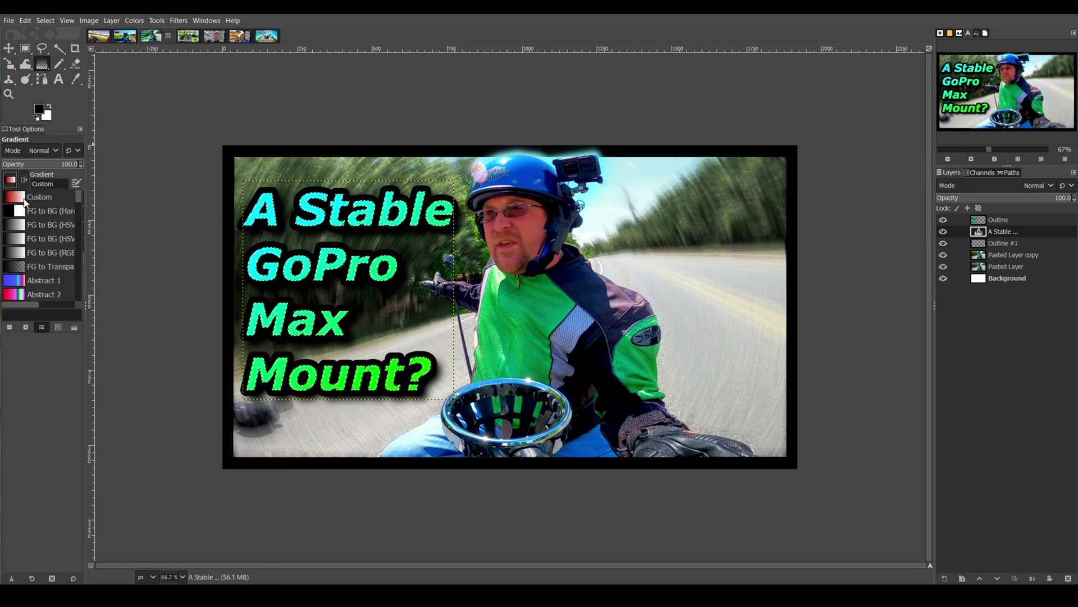
click(22, 211)
click(17, 180)
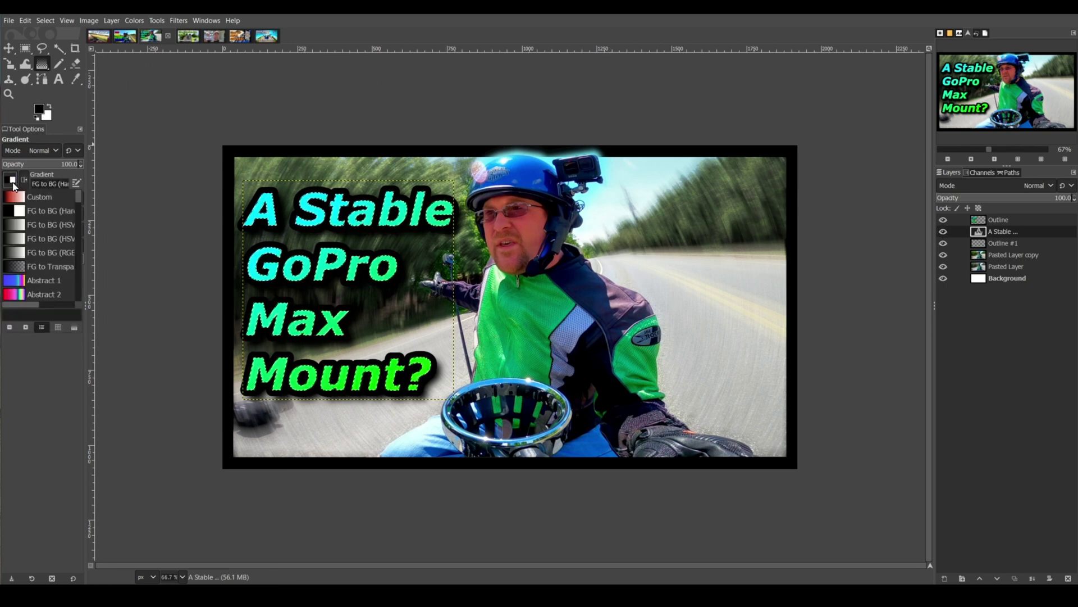
click(16, 225)
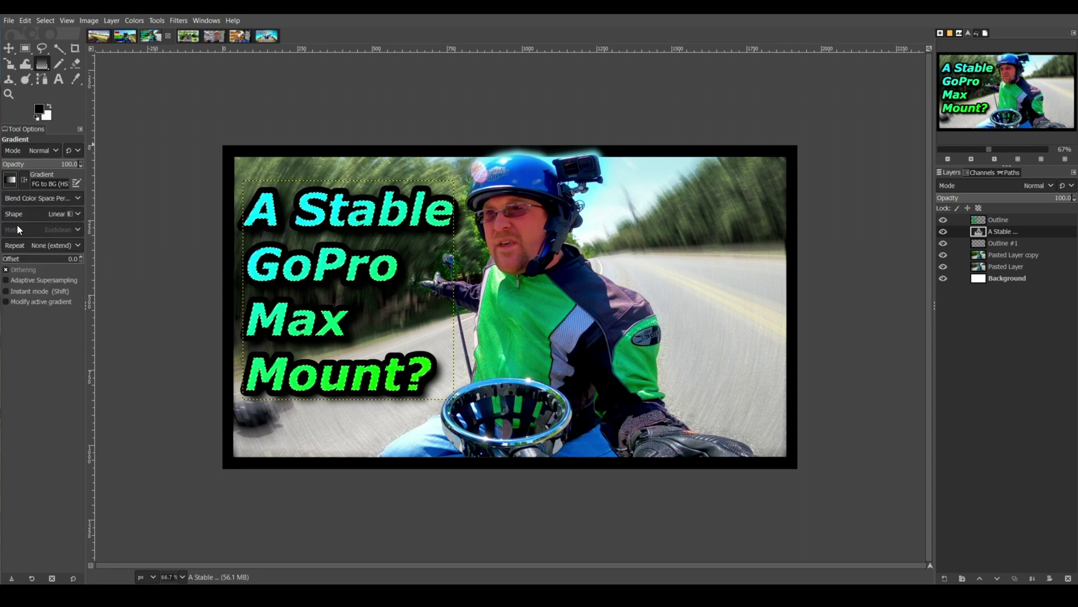
- Set the foreground colour to red ff0000 and the background colour to yellow
click(40, 108)
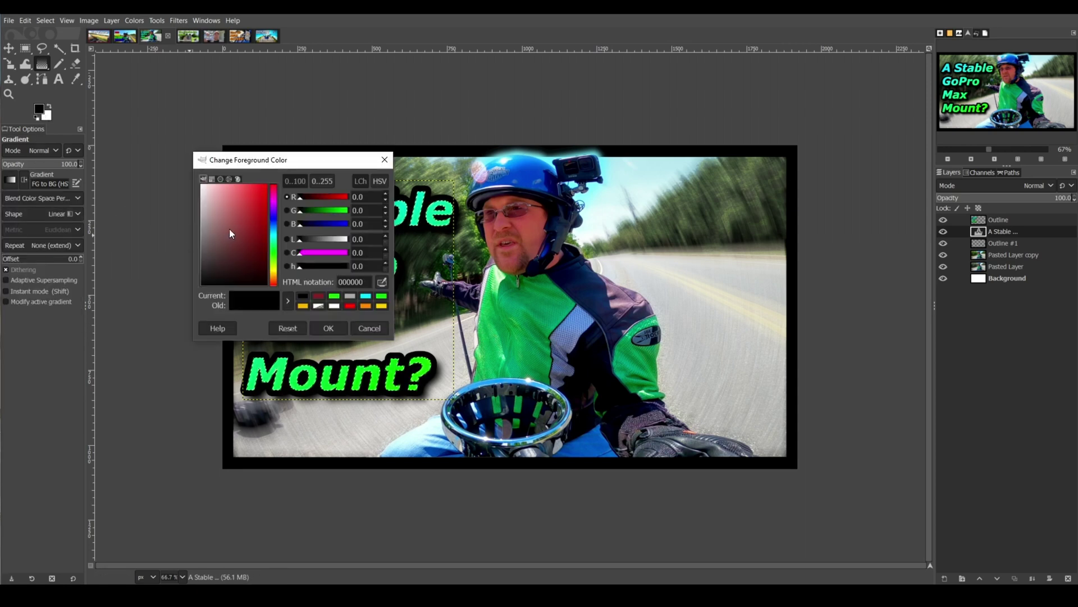
click(266, 185)
click(330, 328)
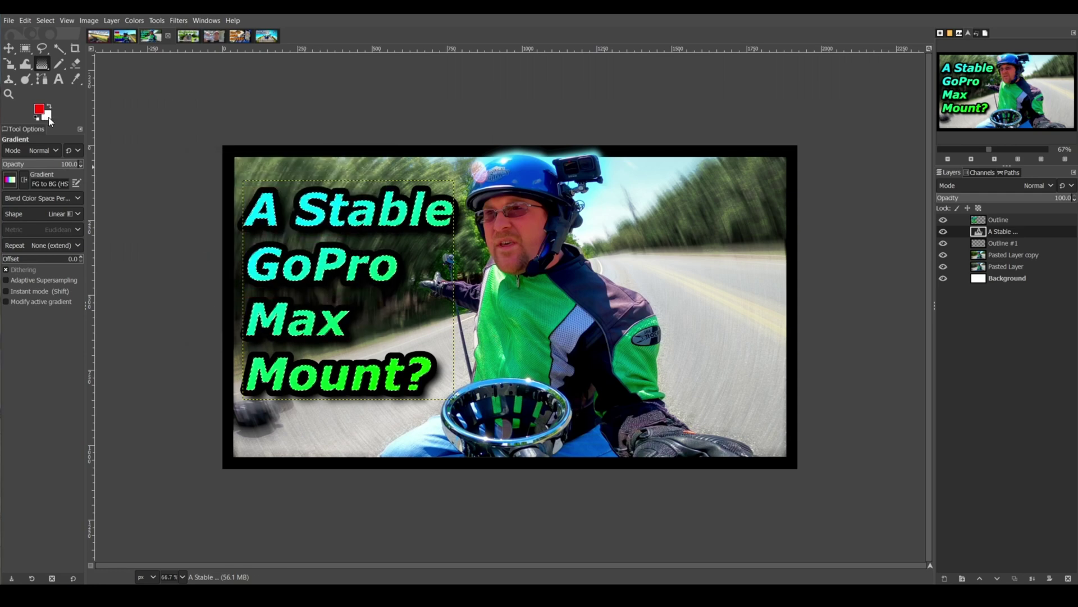
click(47, 117)
drag(275, 258, 274, 276)
drag(243, 200, 268, 184)
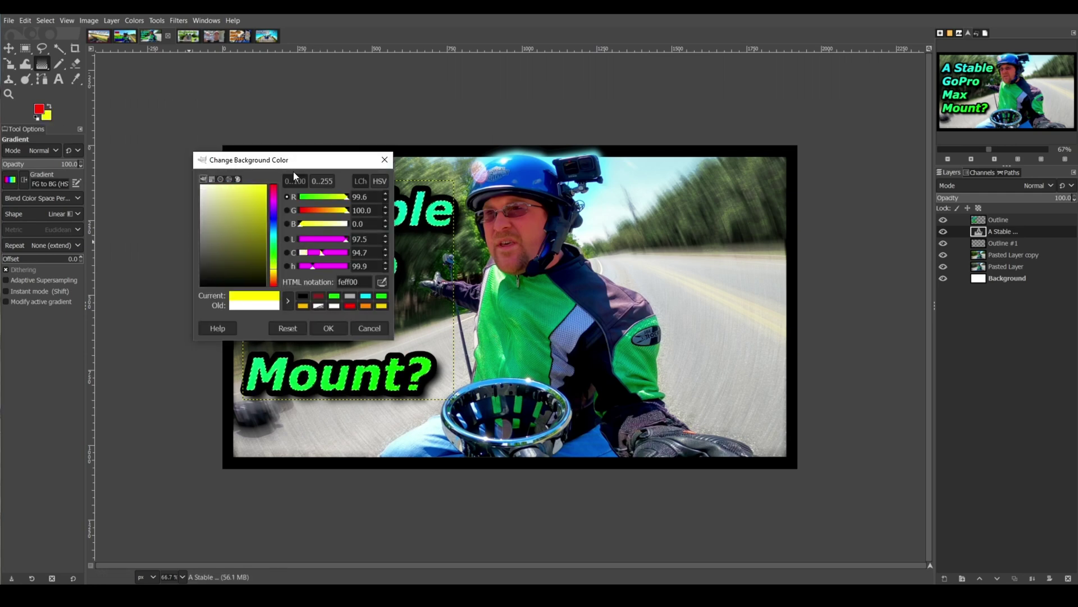
click(328, 328)
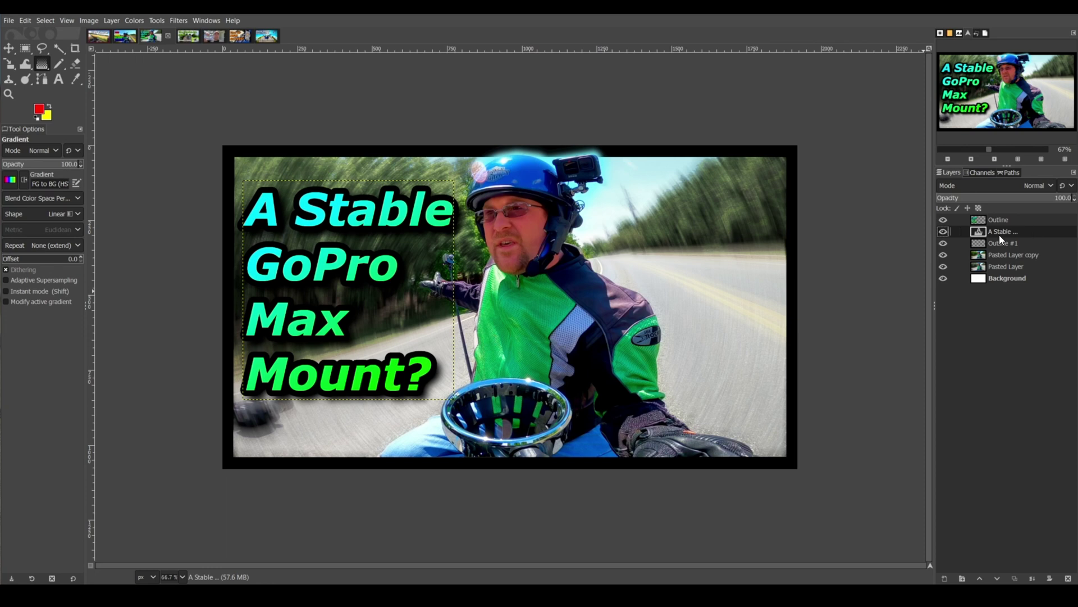
- Convert the headline text to a path, select from that path, and make Outline the active layer
click(111, 21)
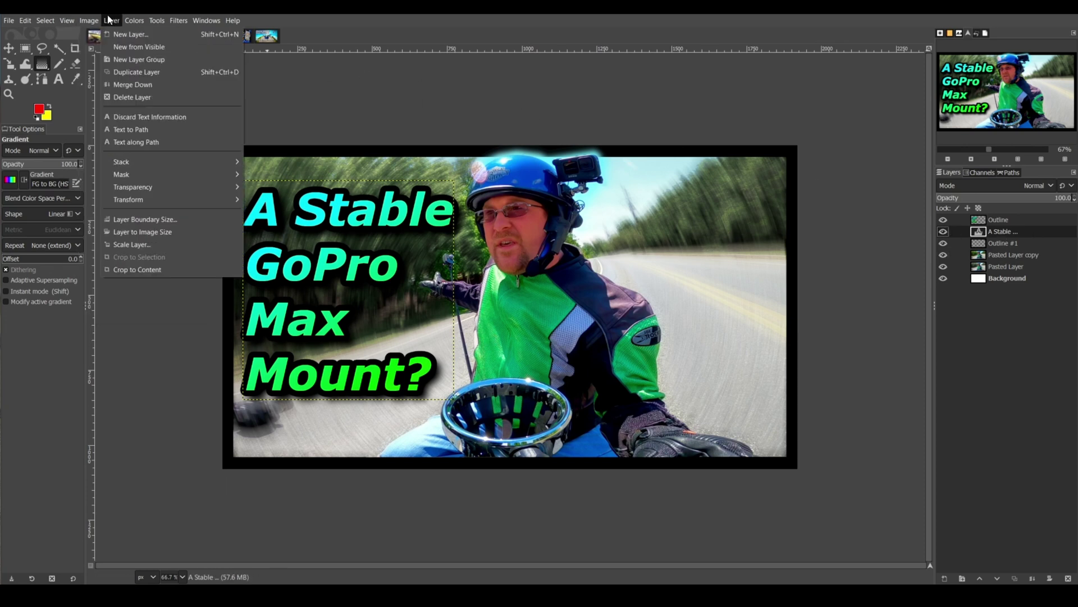
click(125, 130)
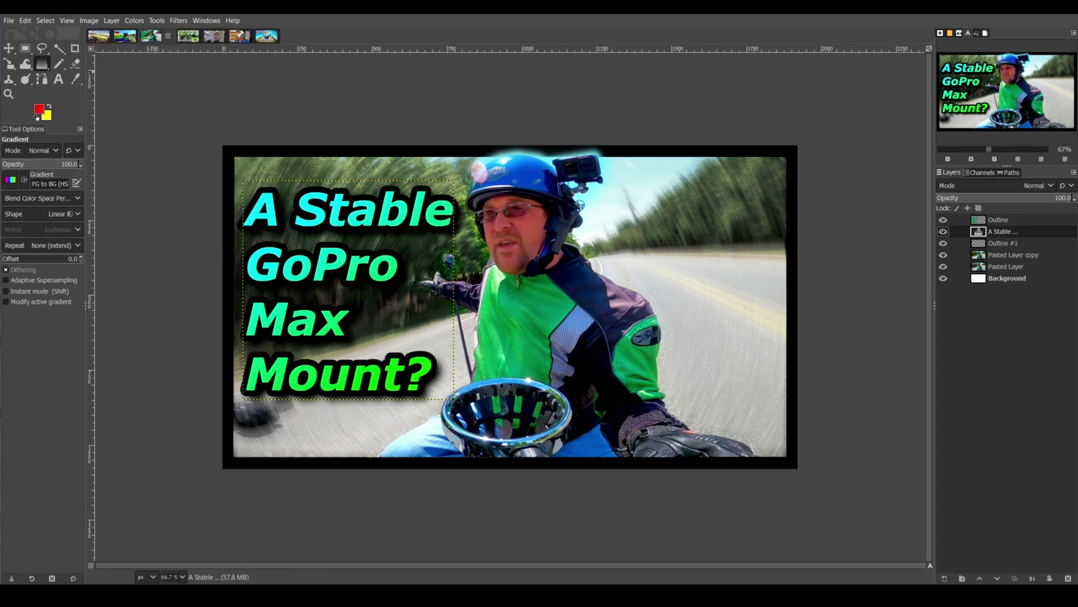
click(46, 21)
click(51, 97)
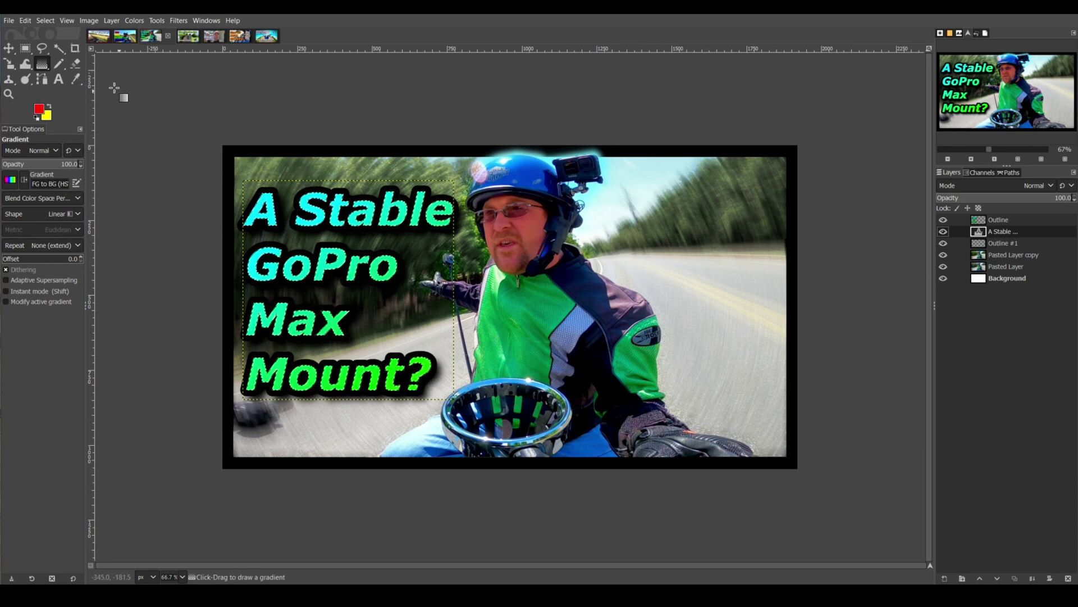
key(Page_Up)
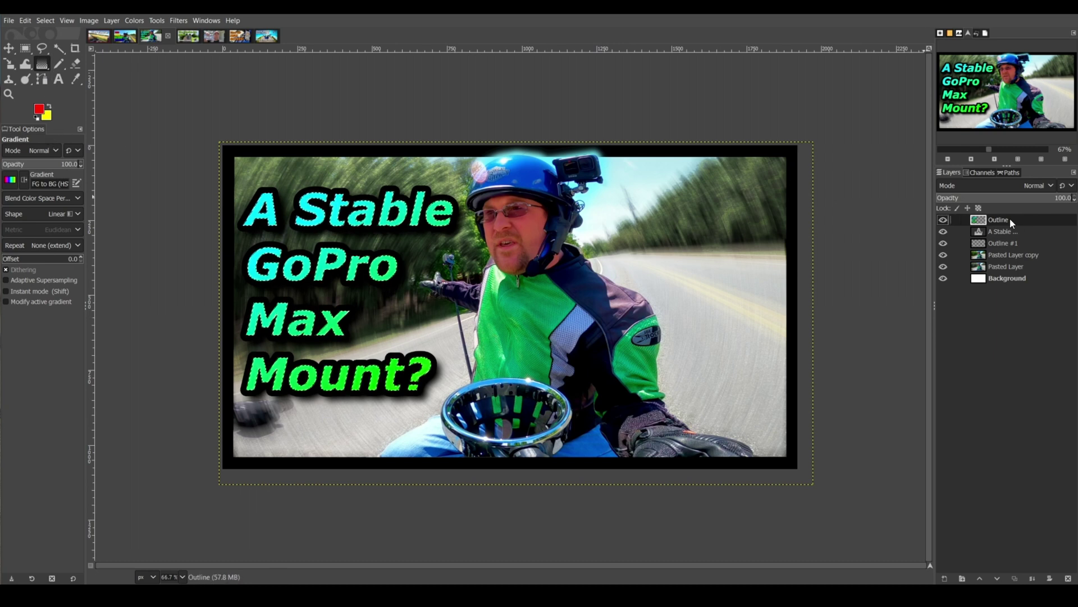
- Sweep a gradient from 'A Stable' down to 'Mount?' and apply the Custom red-to-yellow preset
drag(292, 191, 386, 386)
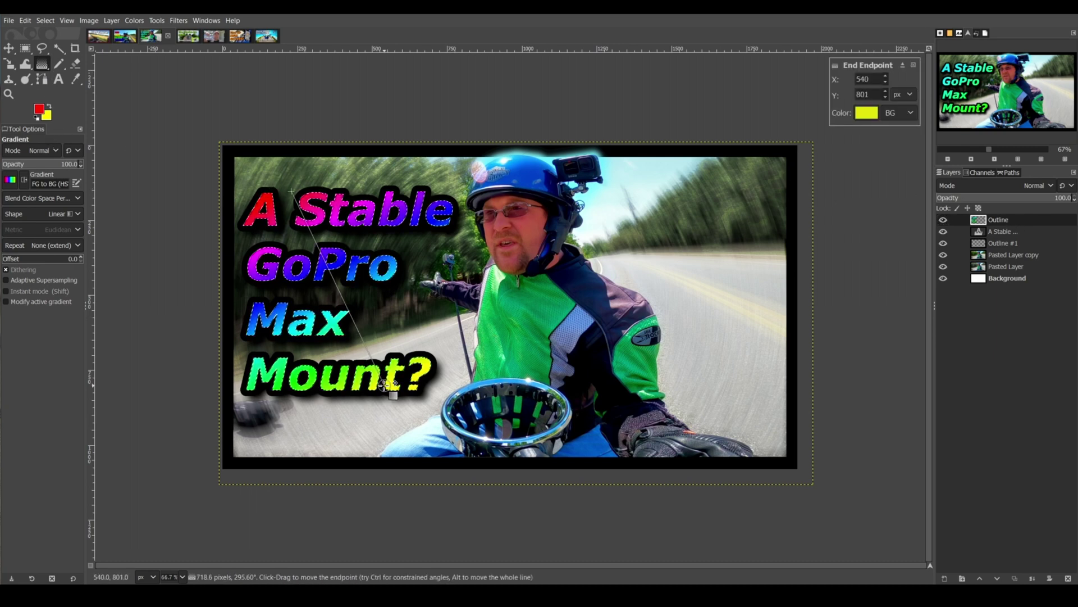
click(10, 180)
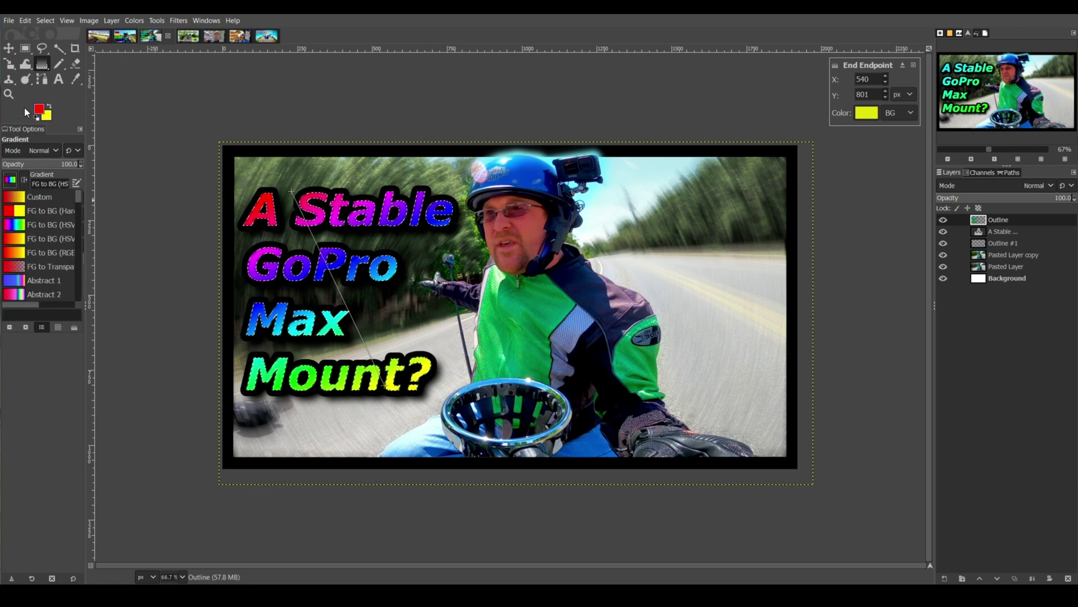
click(19, 202)
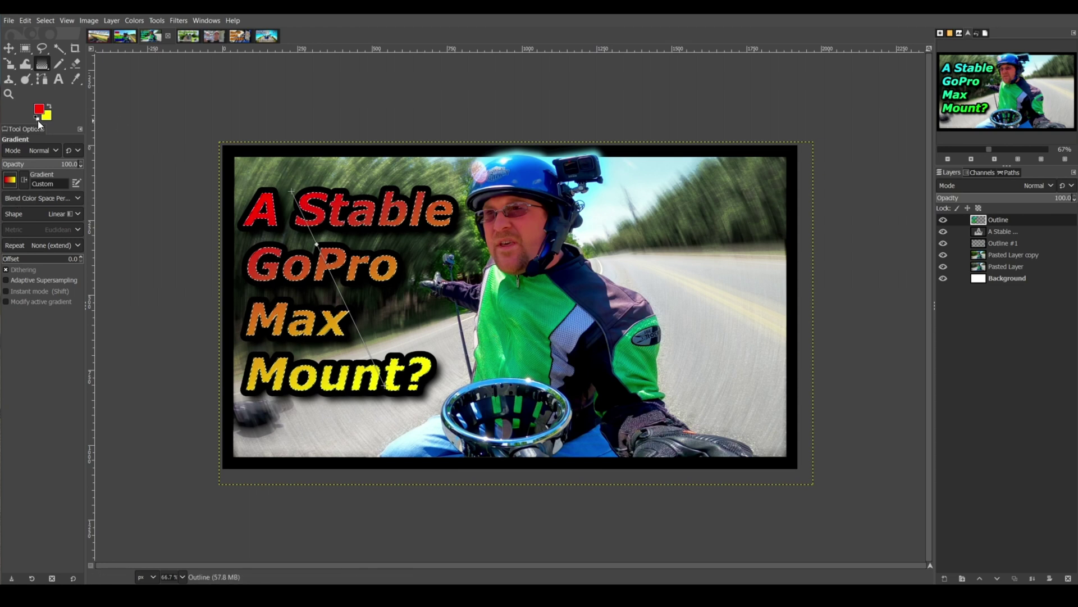
- Compare the hard-edged, FG to BG (HSV) and FG to Transparent gradient presets on the text
click(10, 181)
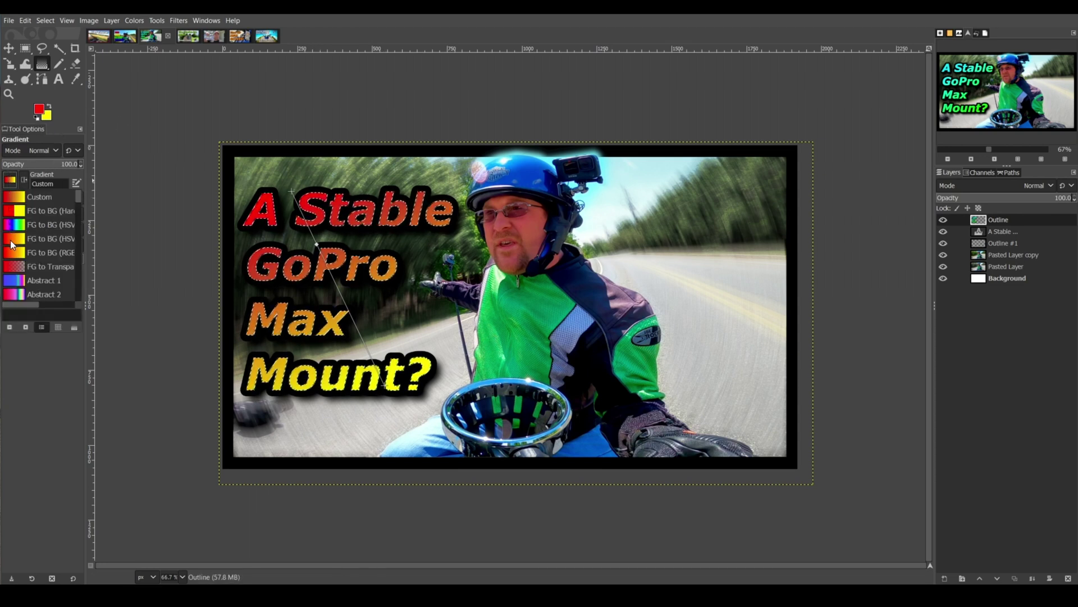
click(12, 216)
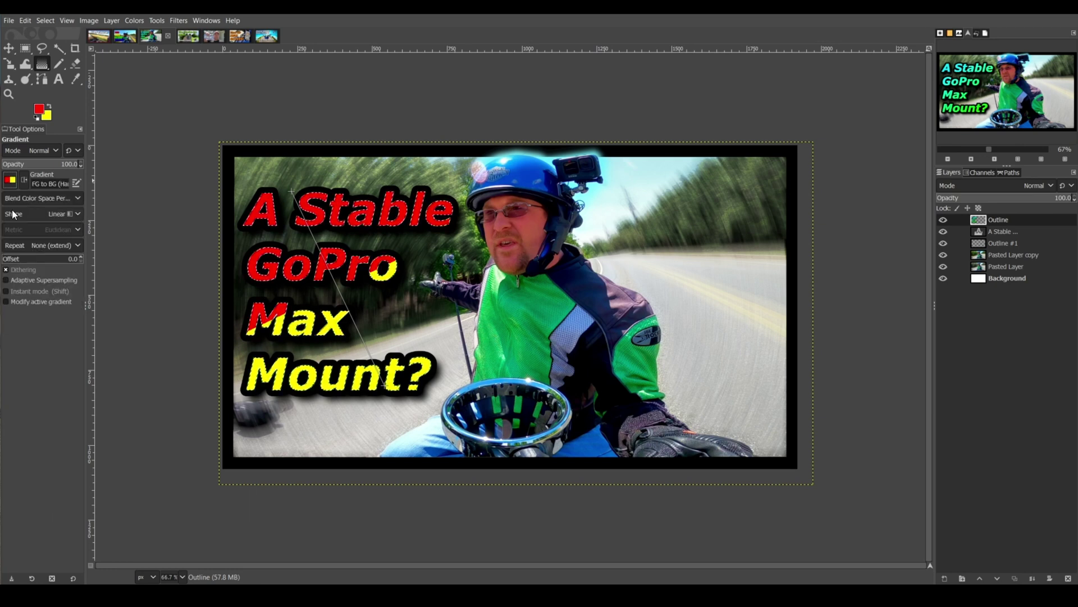
click(10, 181)
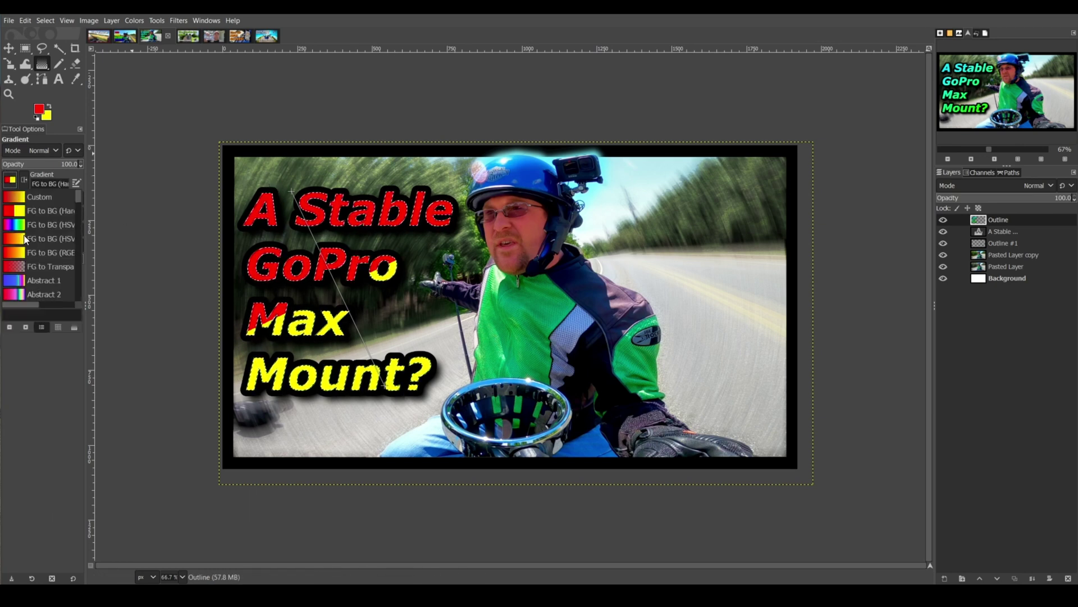
click(12, 242)
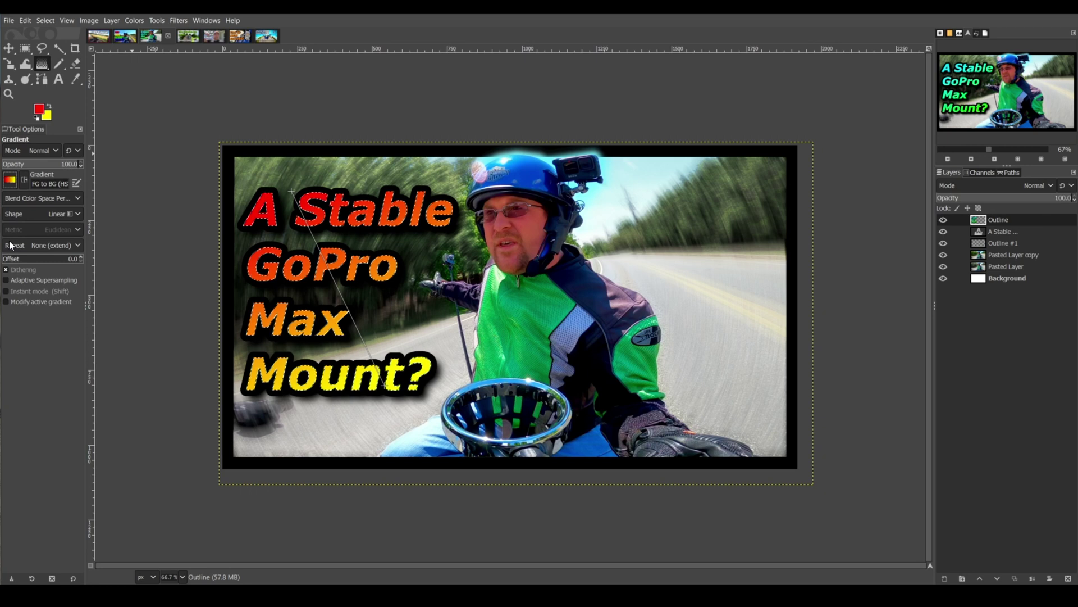
click(10, 180)
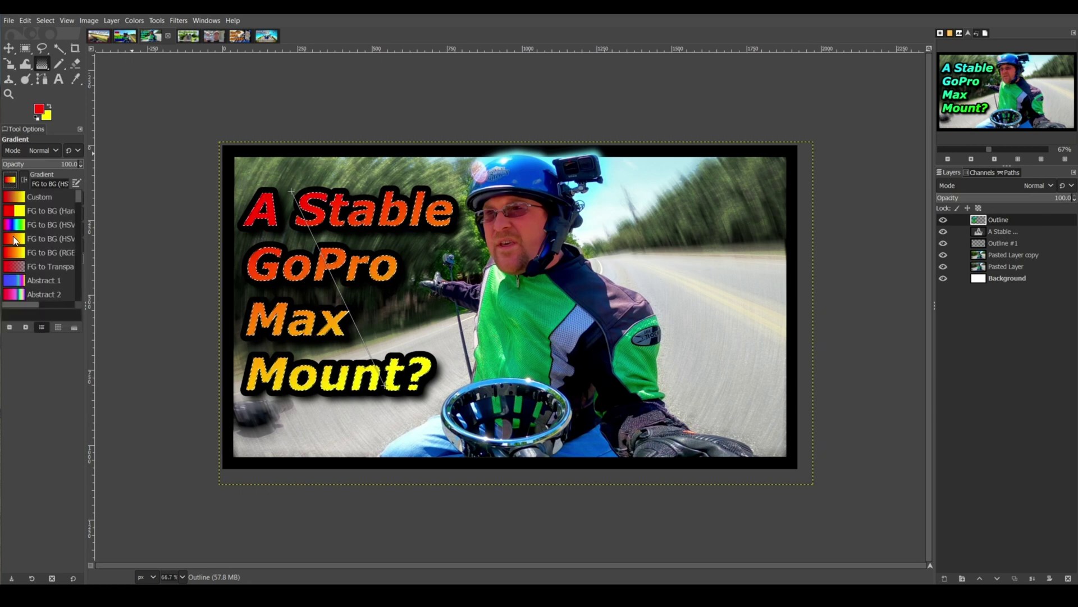
click(15, 269)
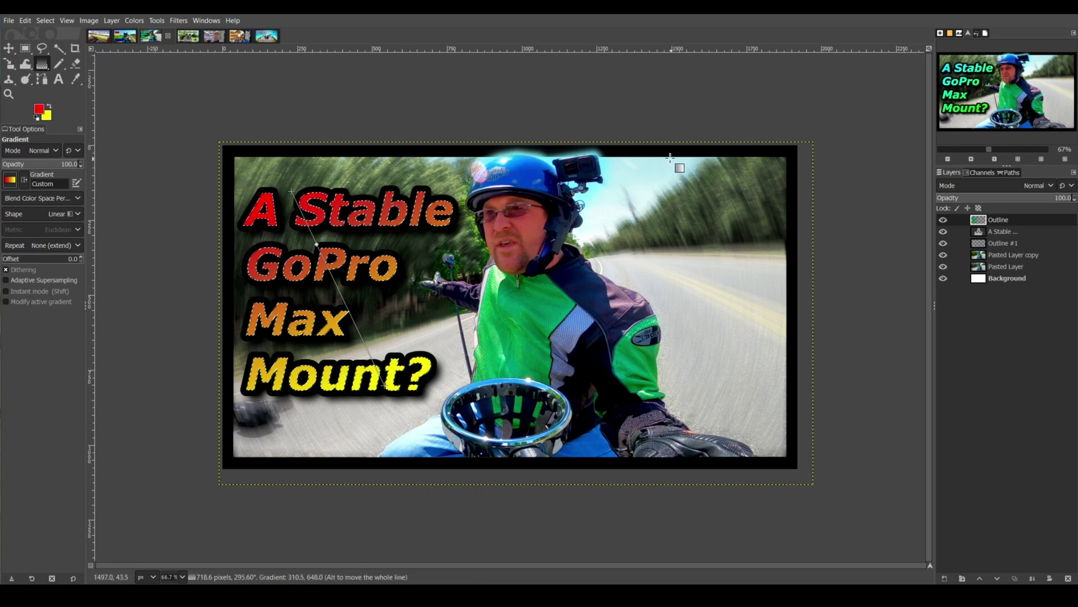
- Select Outline #1, hide it, then show it again to restore the black frame
click(1012, 243)
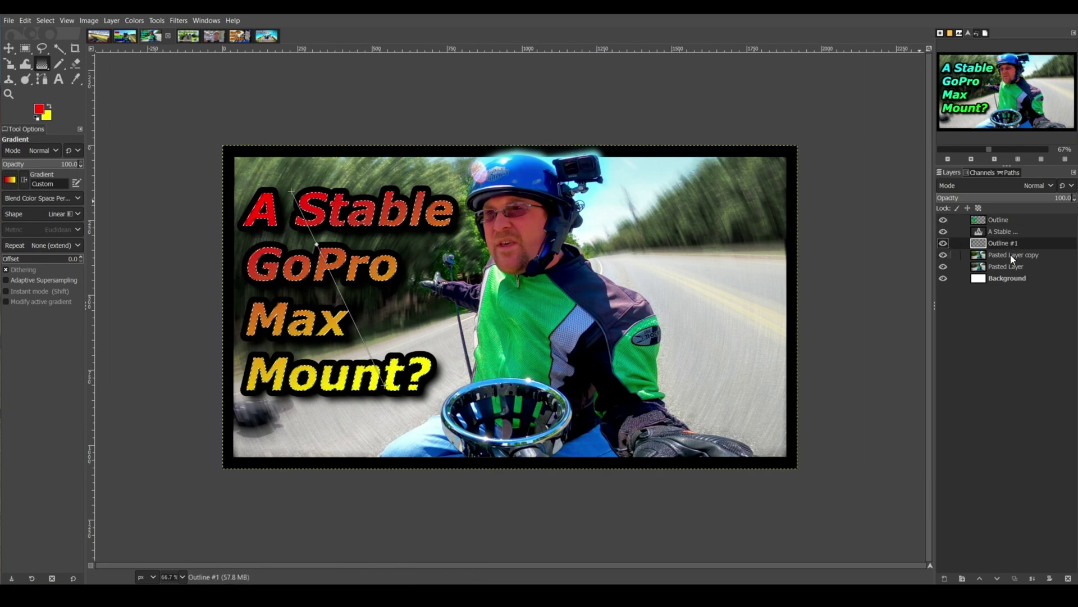
click(943, 243)
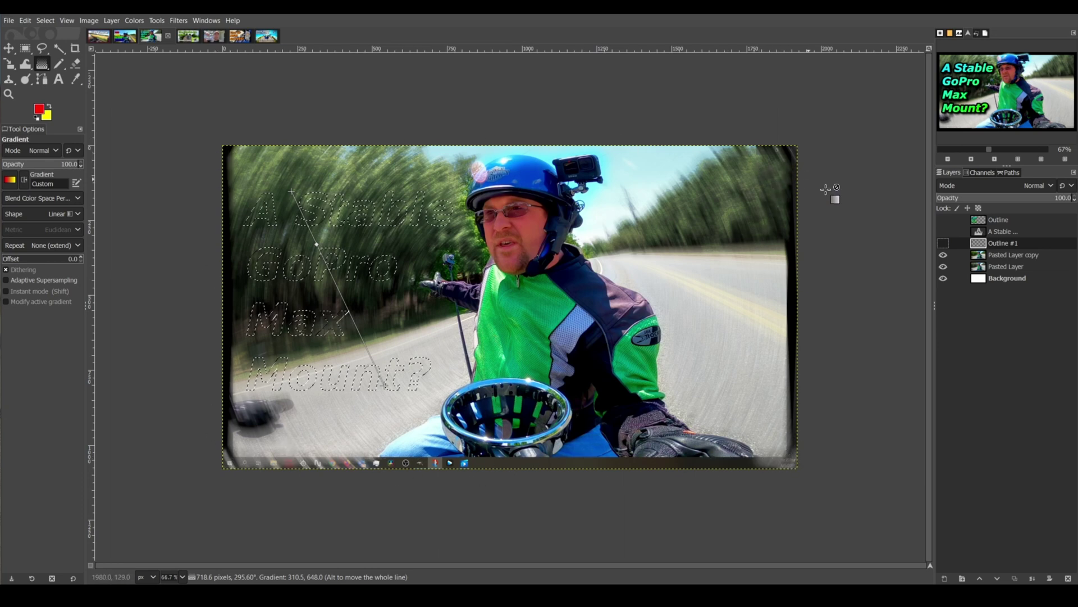
click(944, 244)
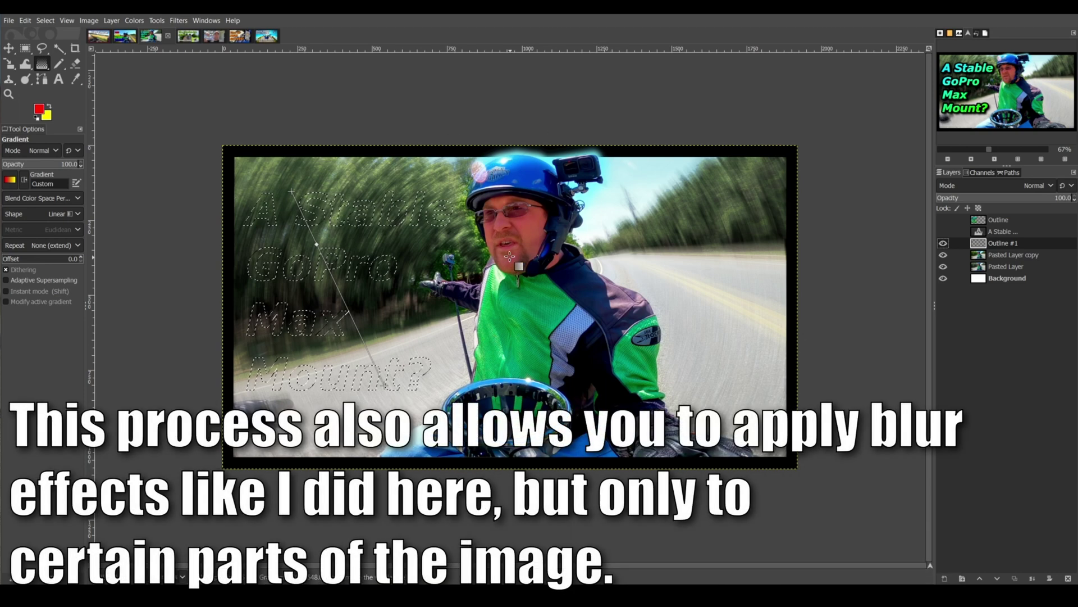
- On the Cicadas thumbnail, apply Focus Blur with enlarged focus circles around the rider
click(188, 37)
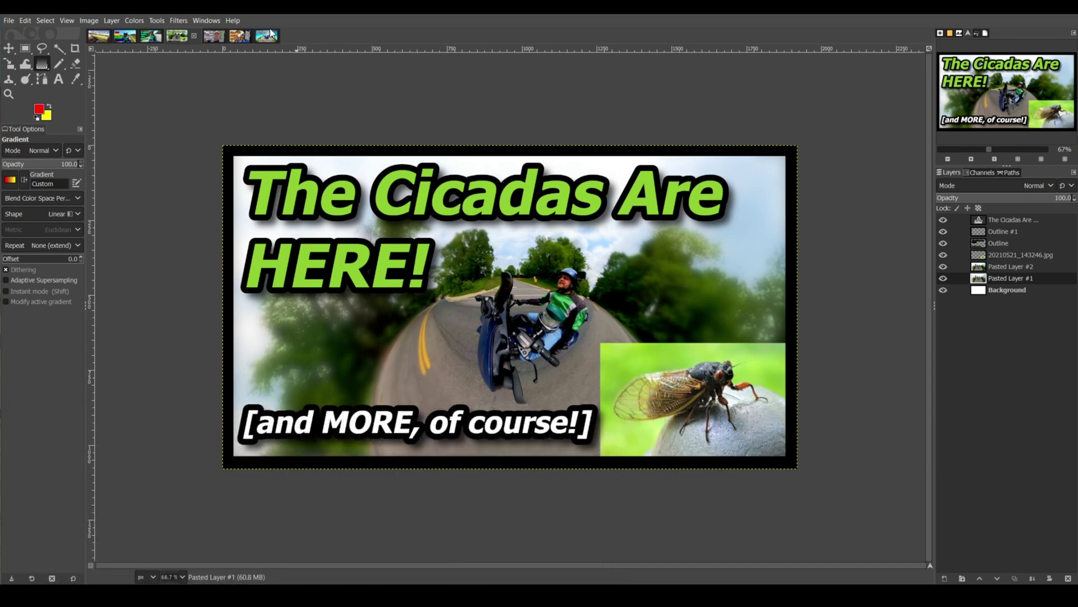
click(178, 21)
mouse_move(201, 91)
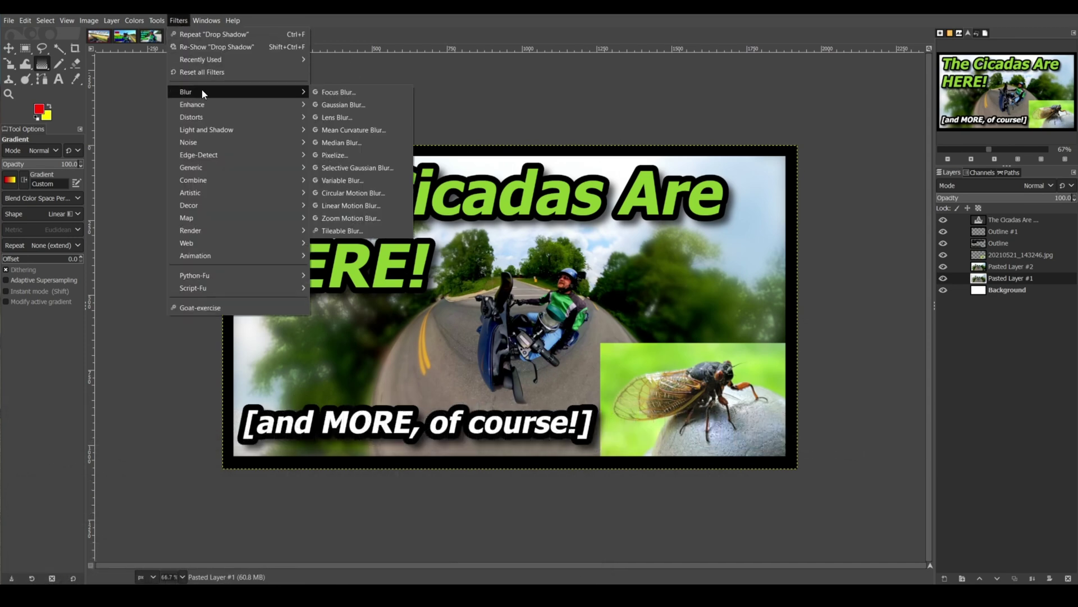
click(363, 92)
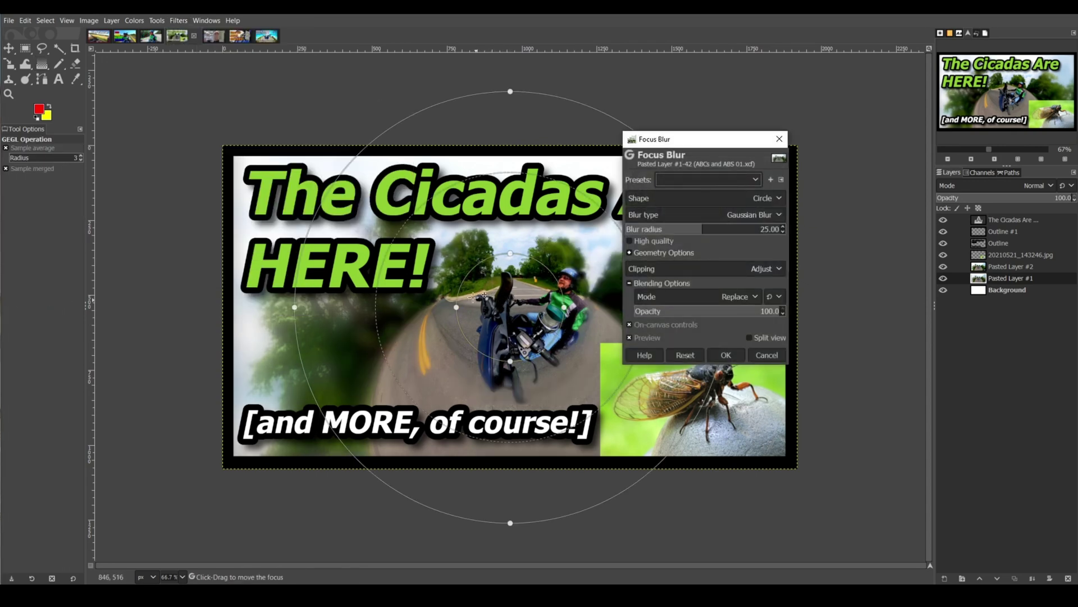
drag(465, 276, 395, 229)
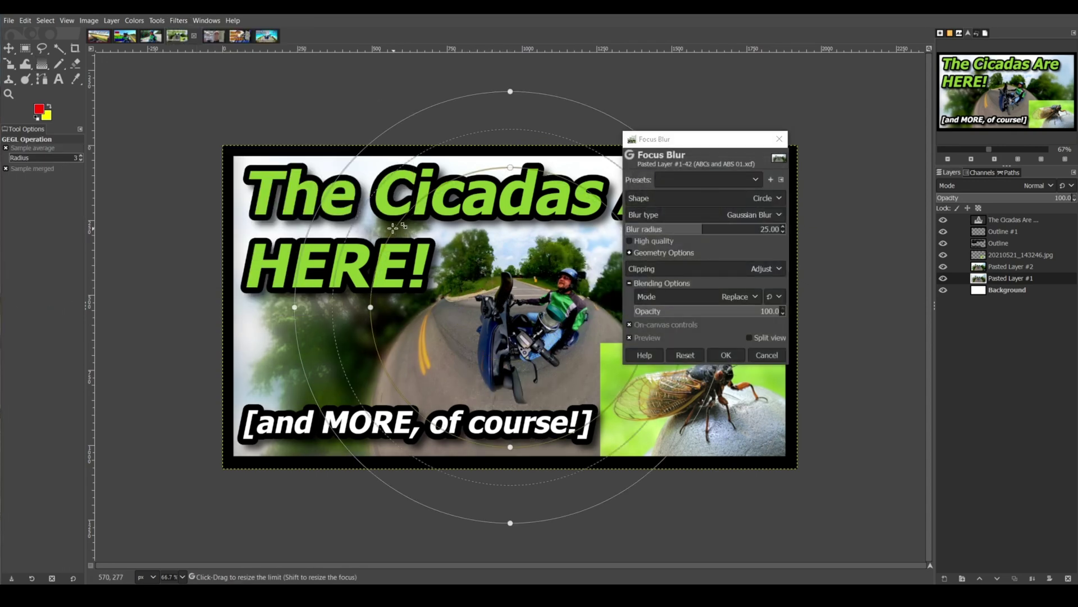
drag(250, 180, 217, 164)
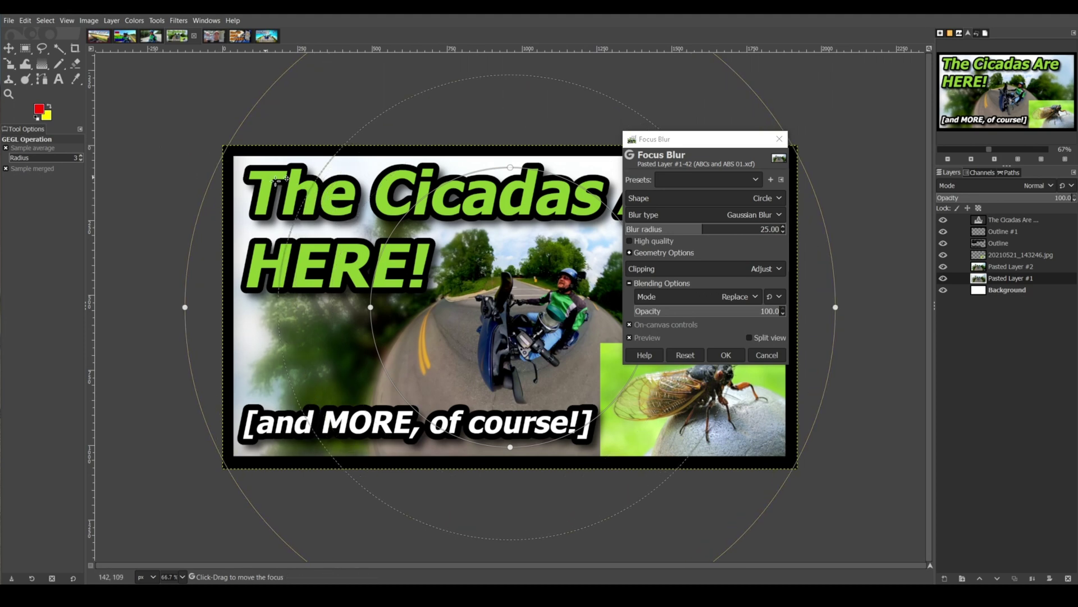
click(723, 354)
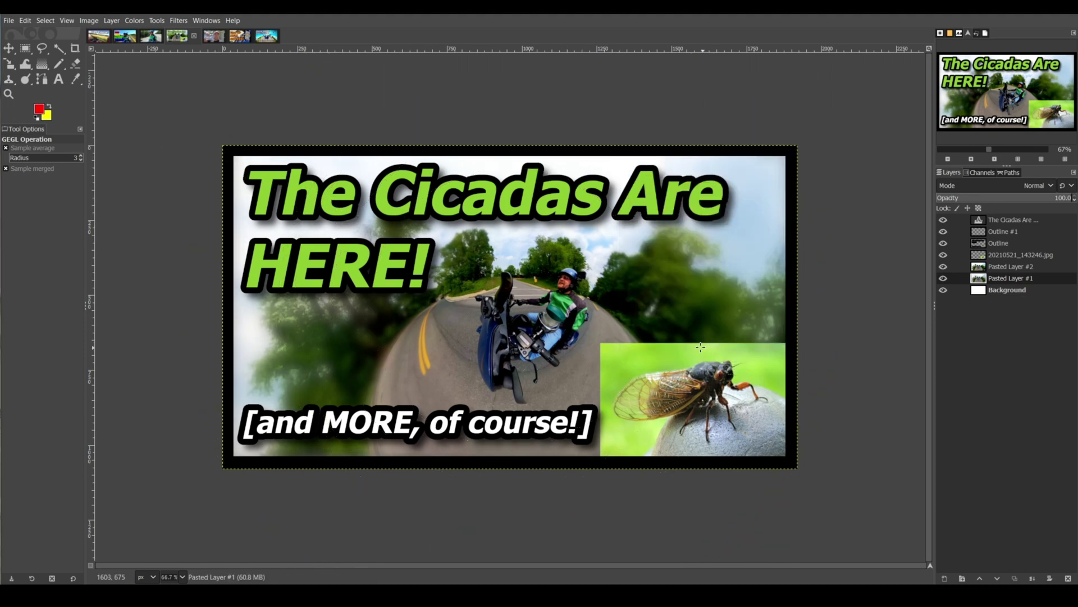
- Inspect the cicada inset and blurred background layers, then switch to the Channel Updates thumbnail
click(1017, 255)
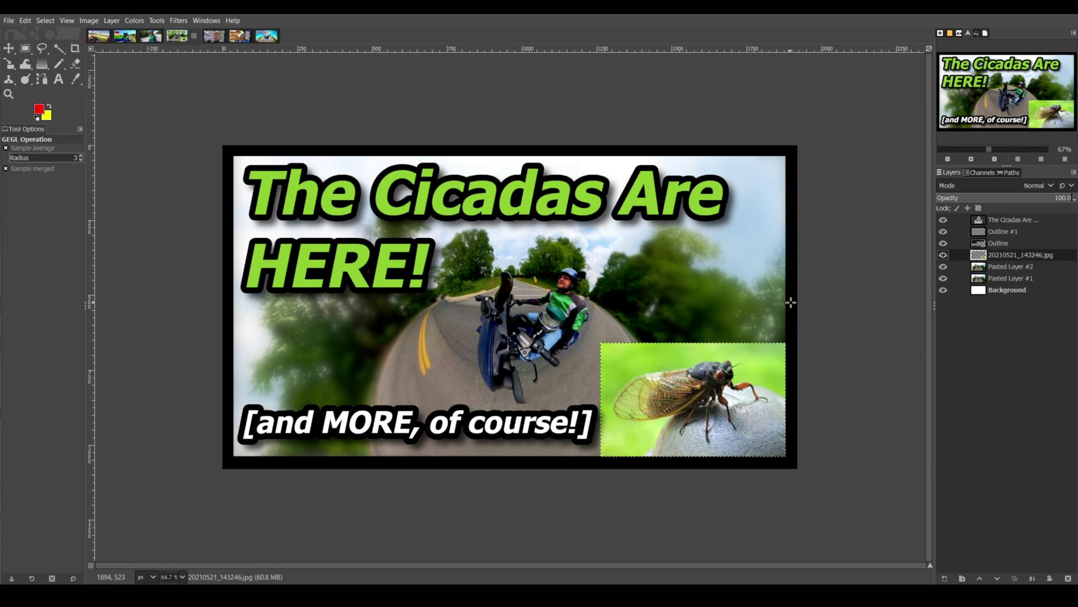
click(1005, 278)
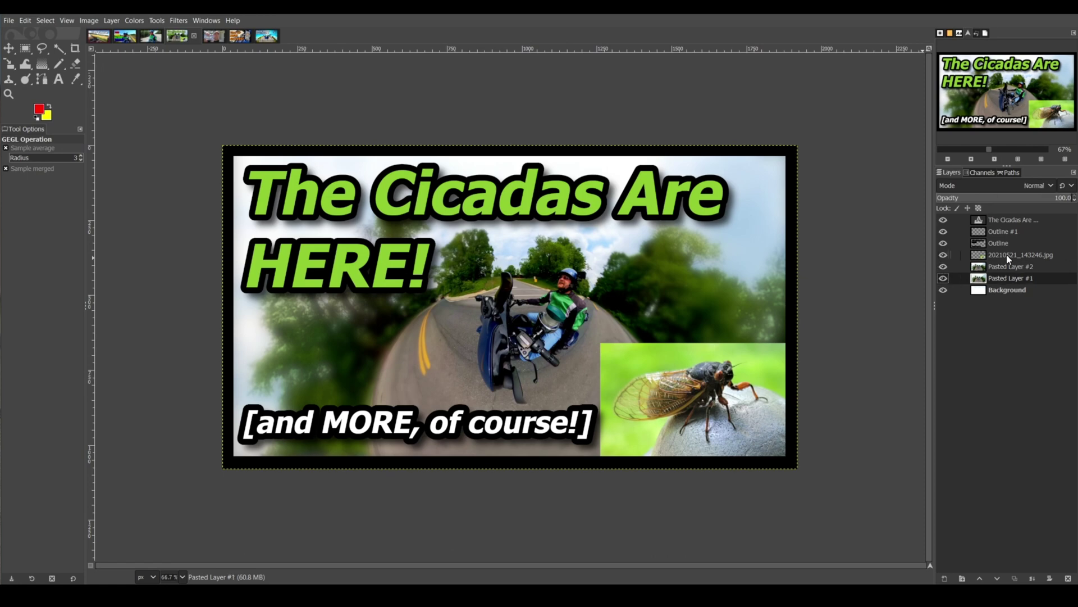
click(1006, 256)
click(266, 36)
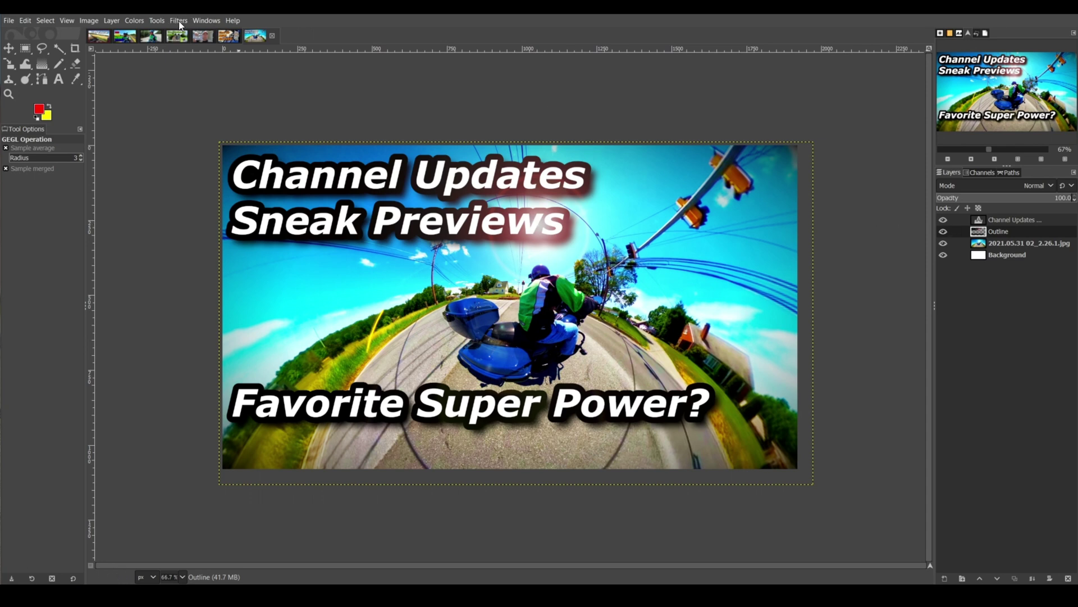
- Hide the Channel Updates title text while keeping its dark outline layer visible
click(943, 220)
click(943, 232)
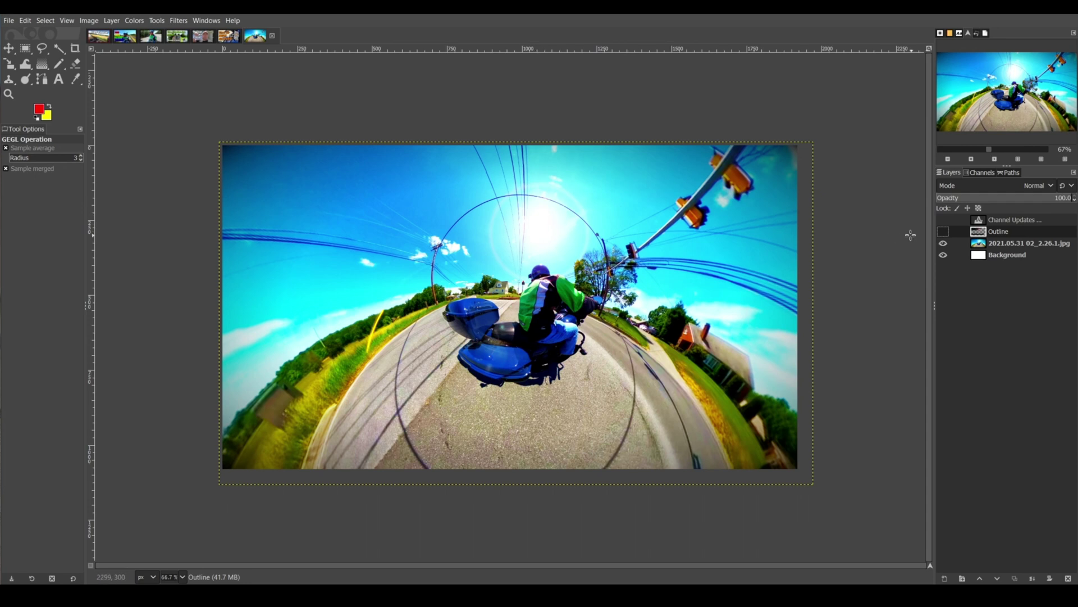
click(944, 232)
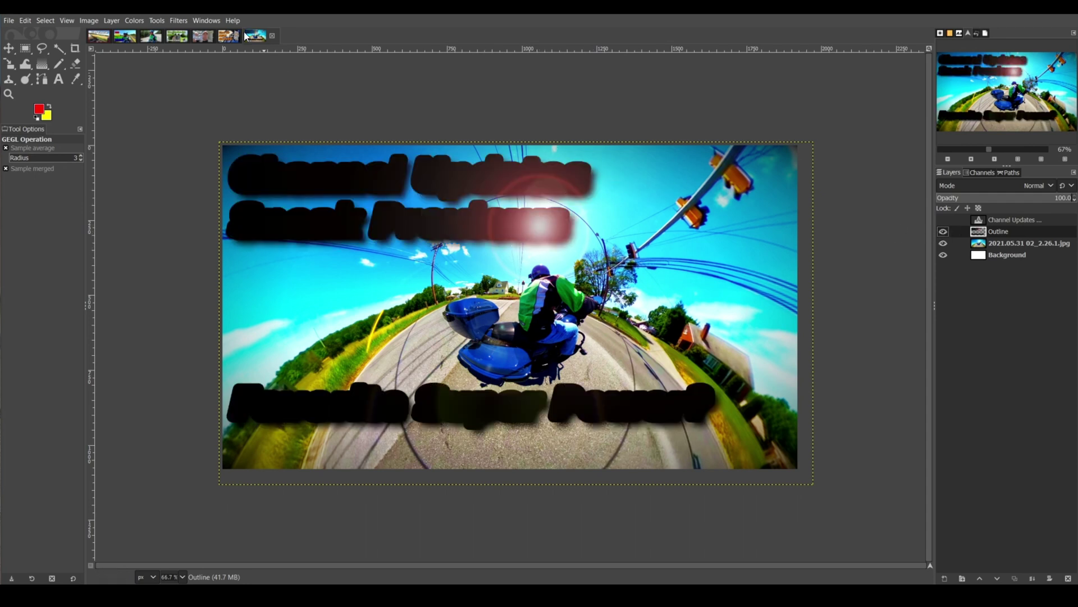
- Preview a repositioned Lens Flare and cancel it, restore the title, then view Mail Call #1
click(178, 21)
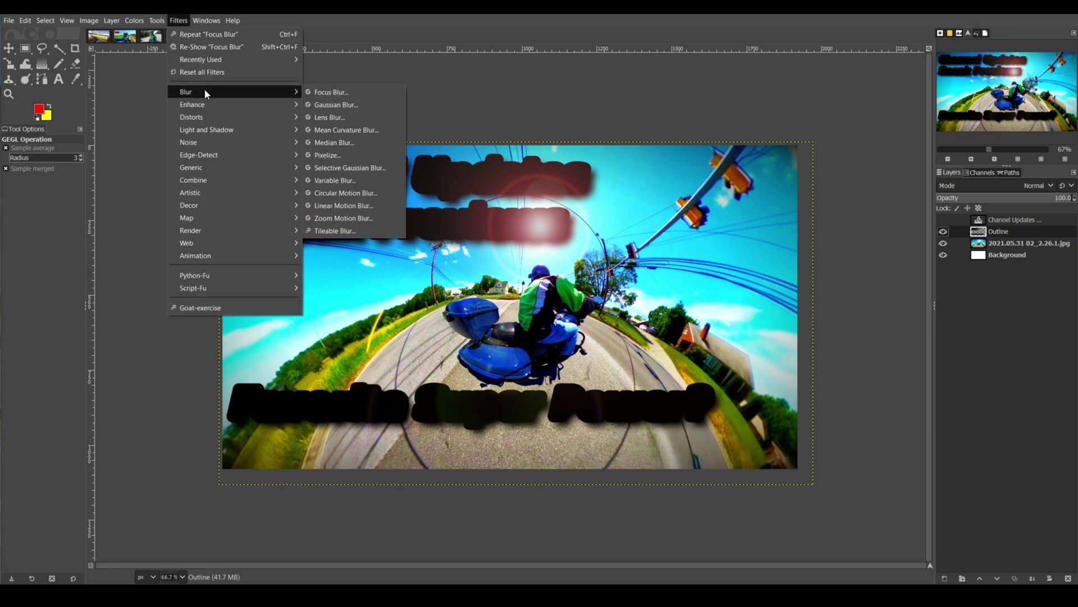
mouse_move(278, 131)
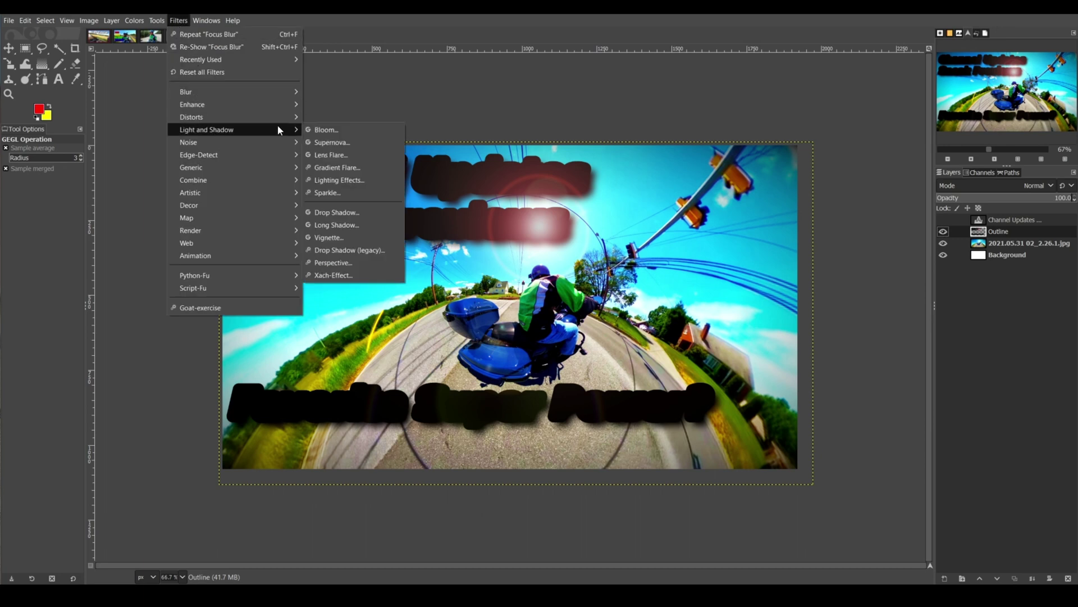
click(355, 153)
click(670, 200)
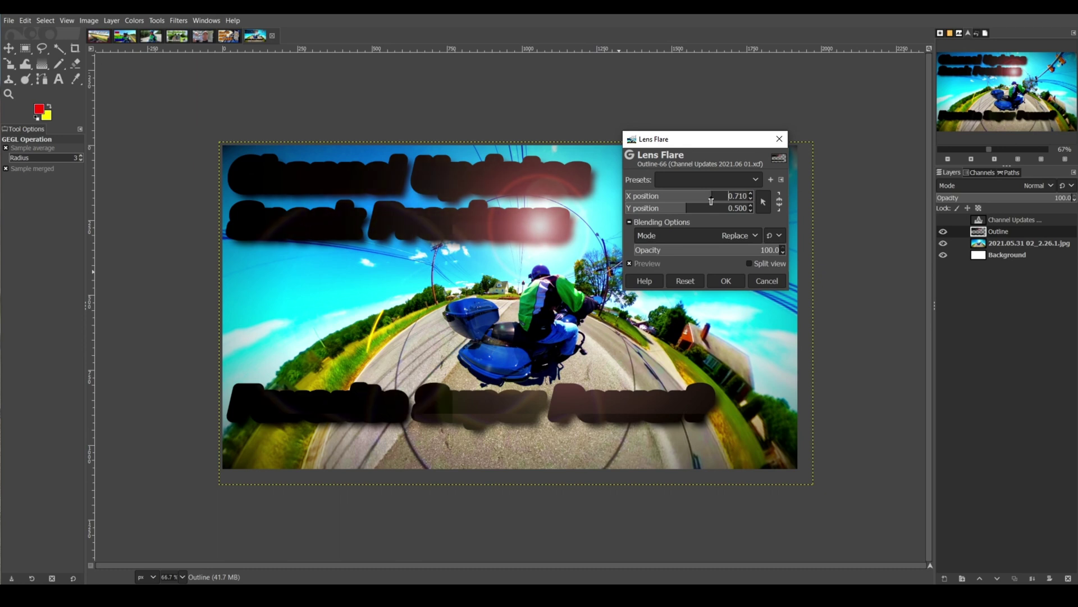
drag(669, 201, 649, 215)
click(707, 208)
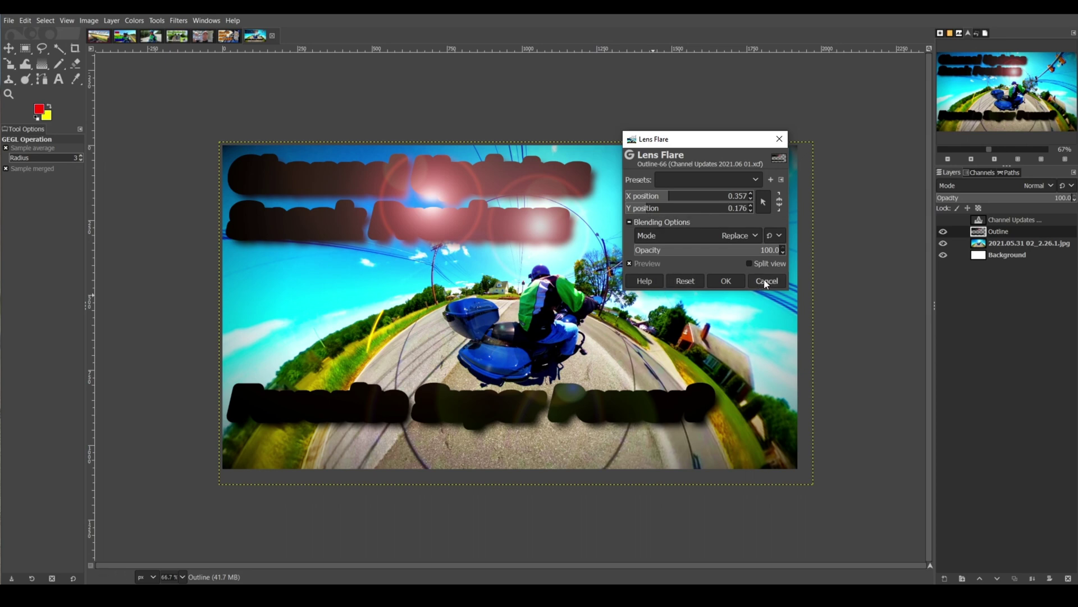
click(765, 280)
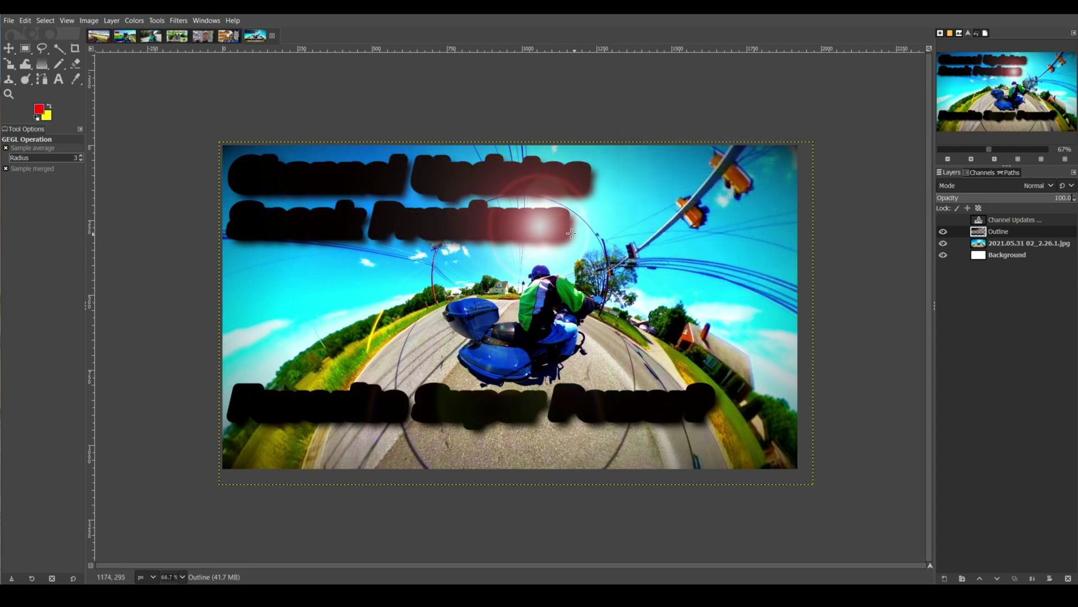
click(944, 220)
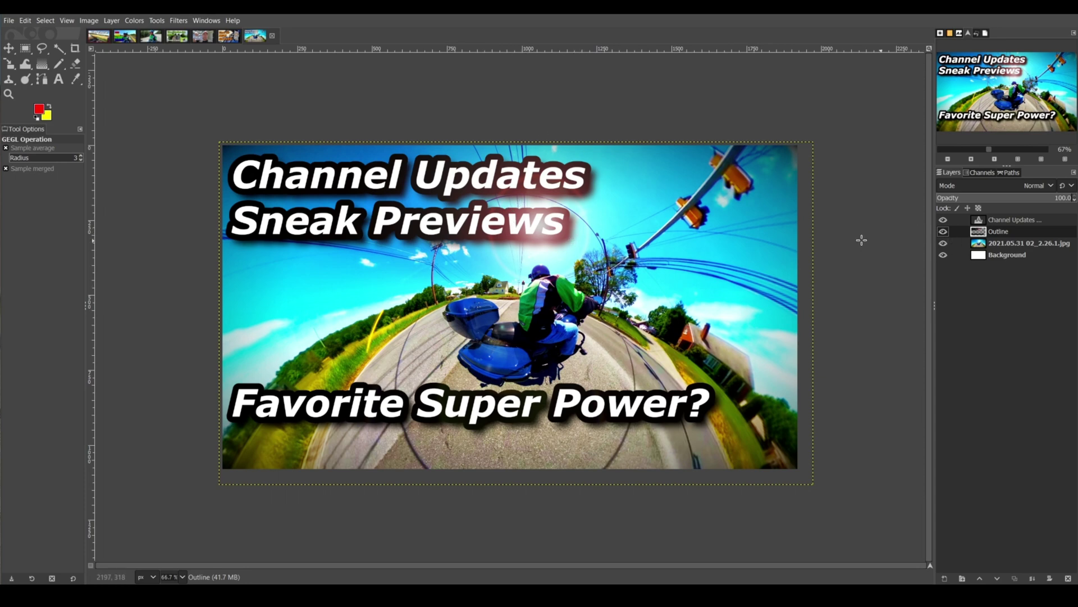
click(201, 37)
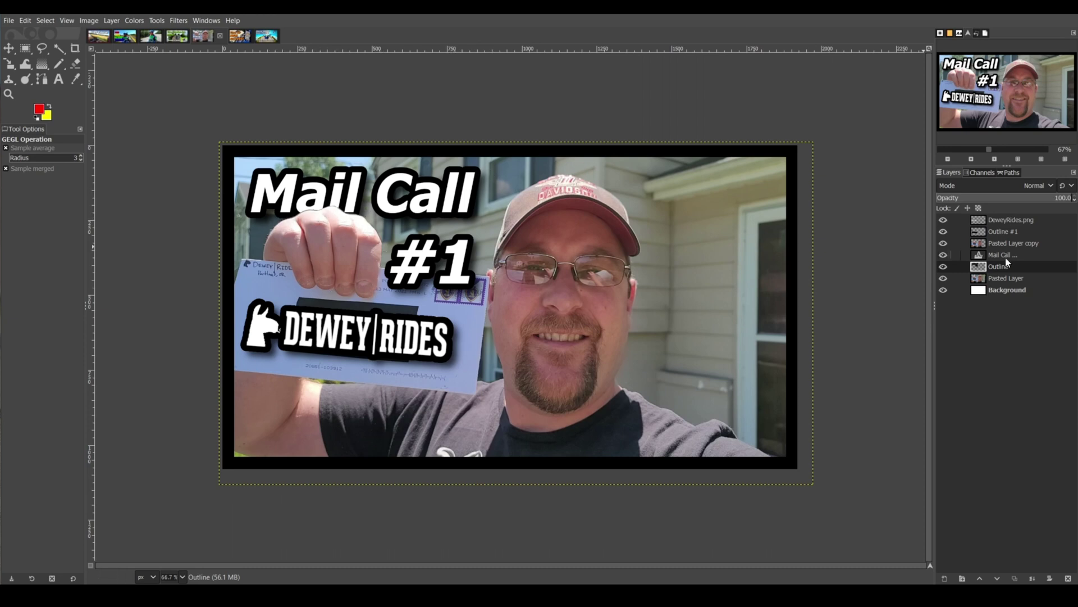
click(1003, 232)
click(943, 219)
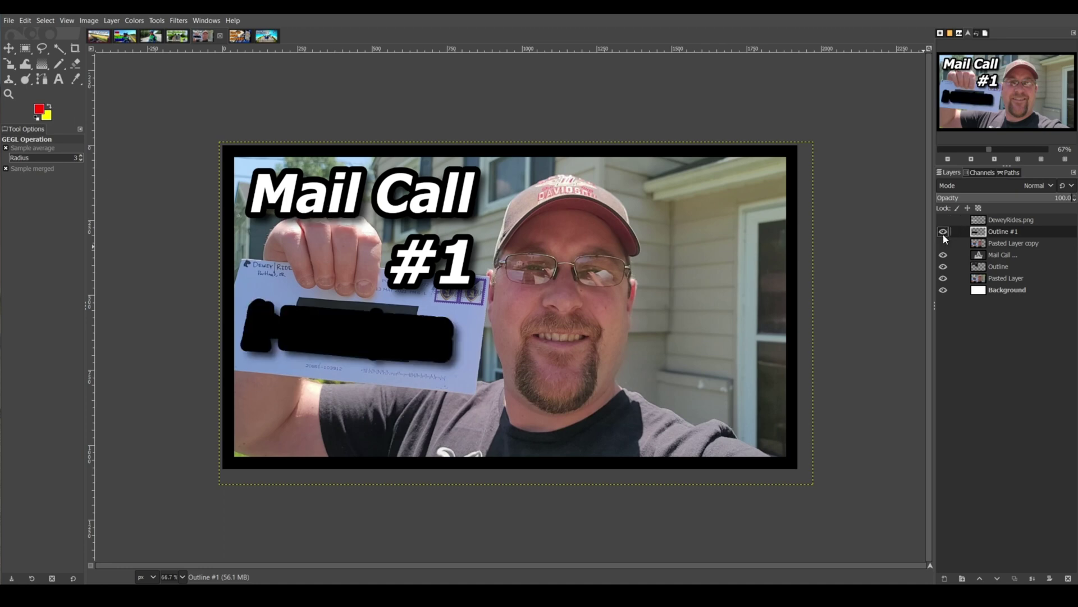
drag(942, 233, 942, 277)
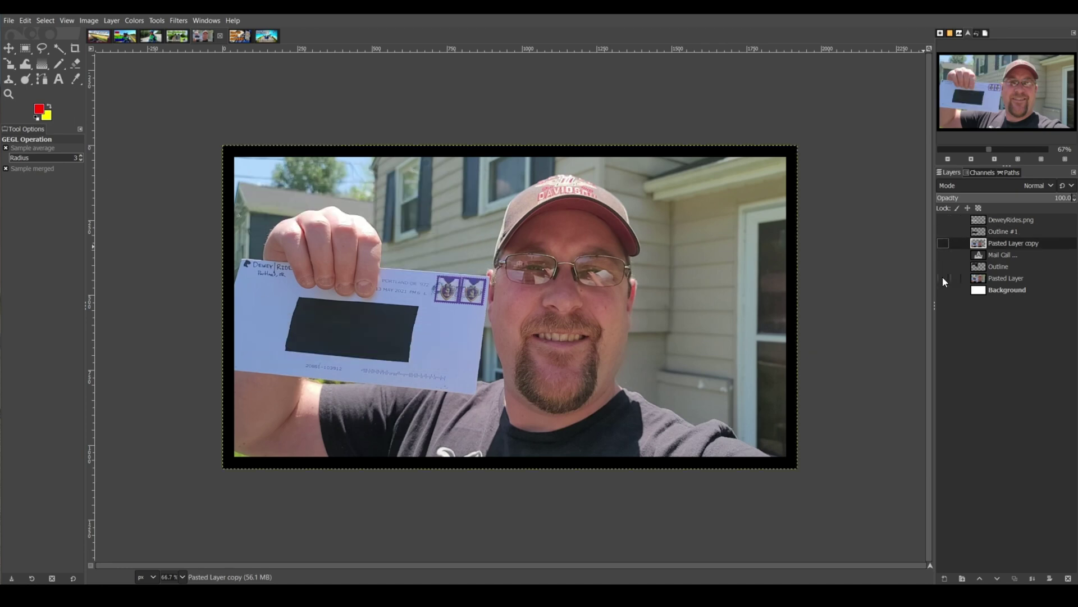
click(944, 243)
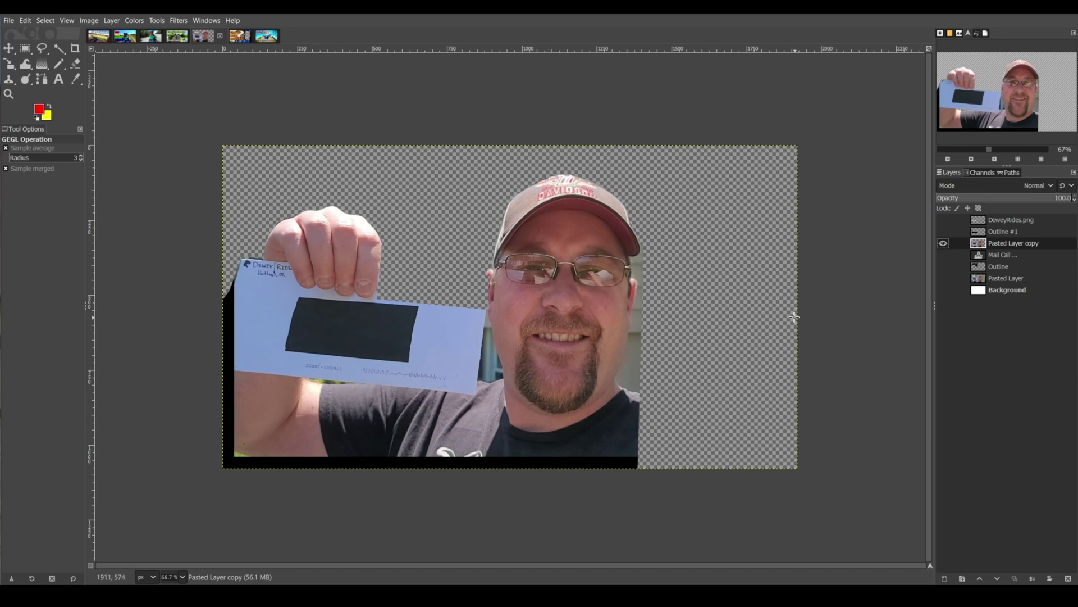
click(1015, 256)
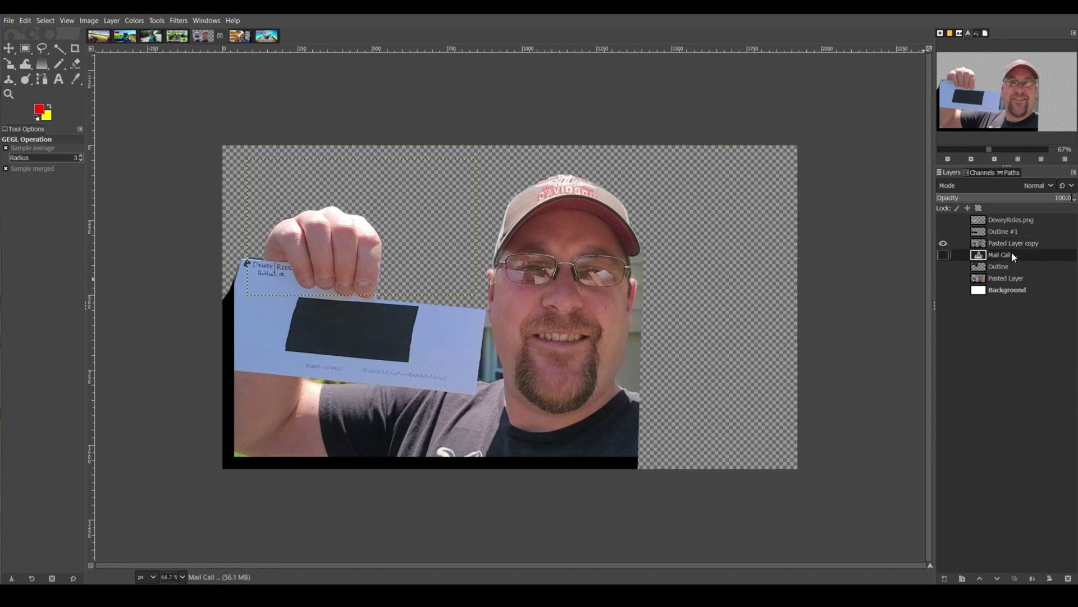
click(944, 255)
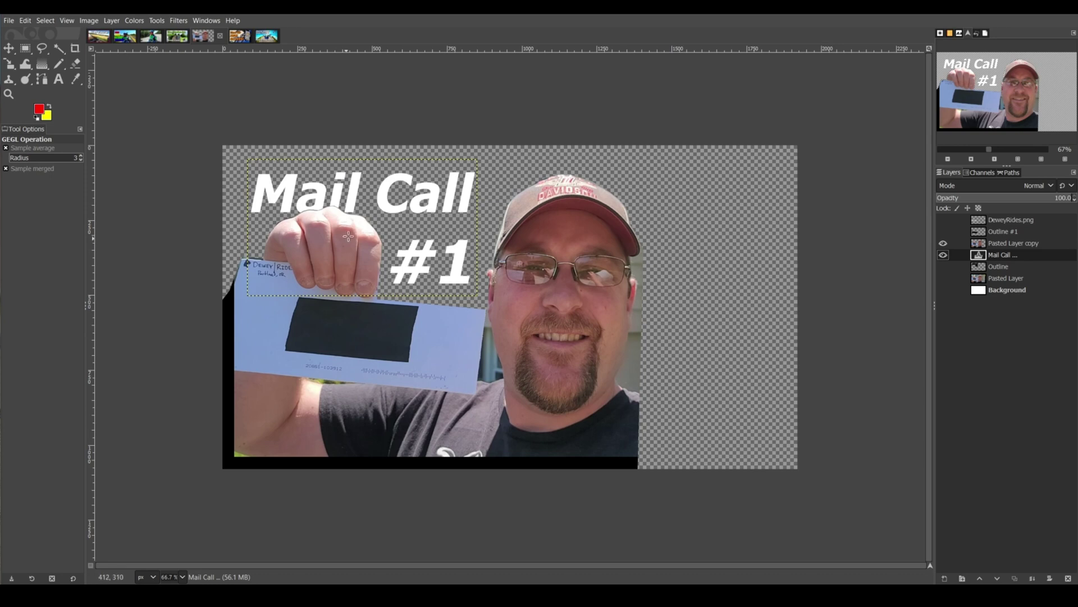
click(943, 267)
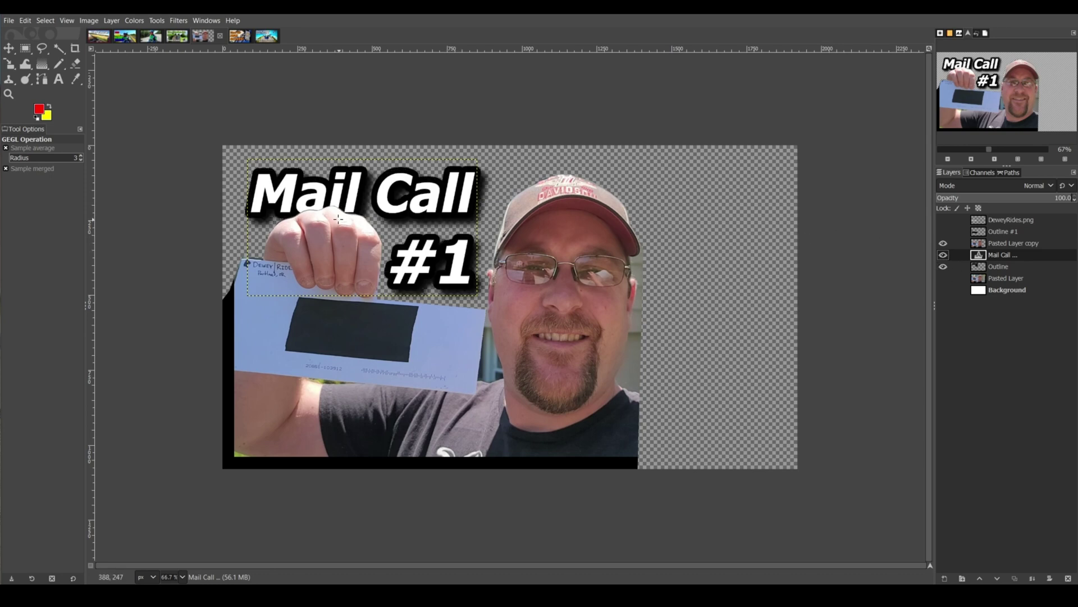
click(943, 278)
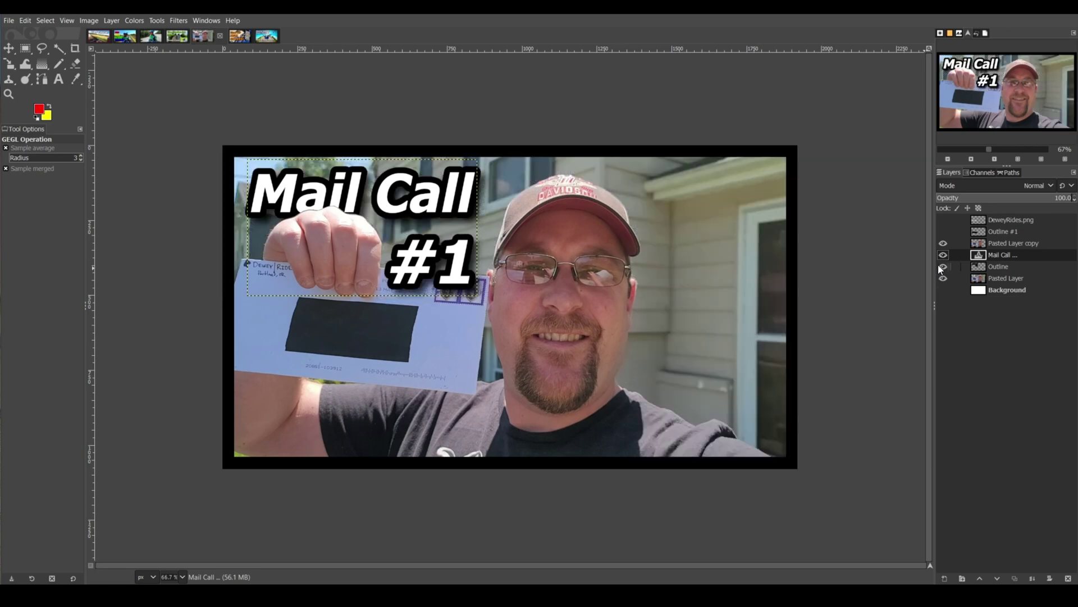
click(943, 231)
click(943, 220)
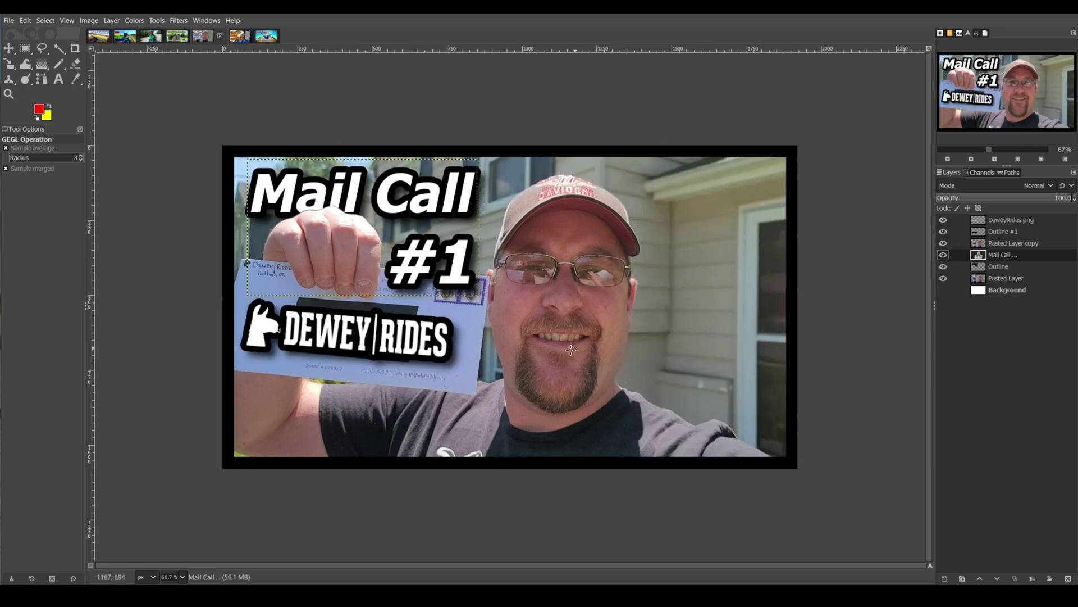